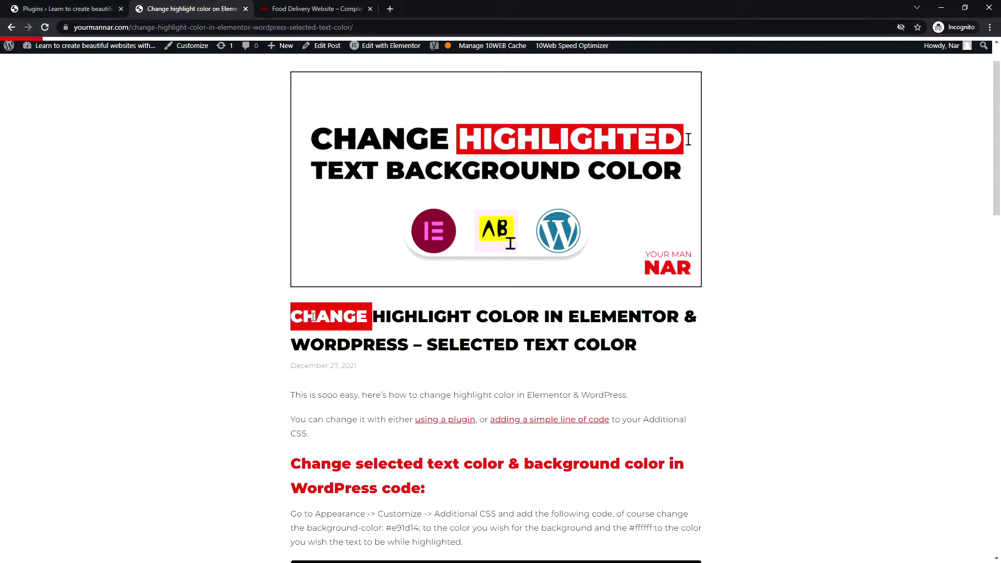
Show the default blue text highlight on the Food Delivery Website demo page
left_click(332, 317)
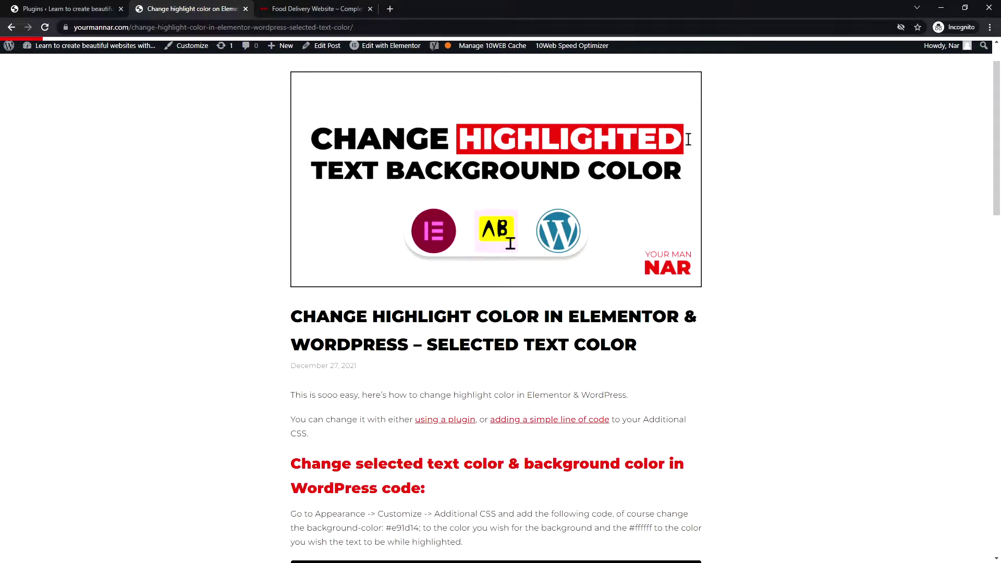
left_click(284, 7)
left_click_drag(104, 179, 473, 299)
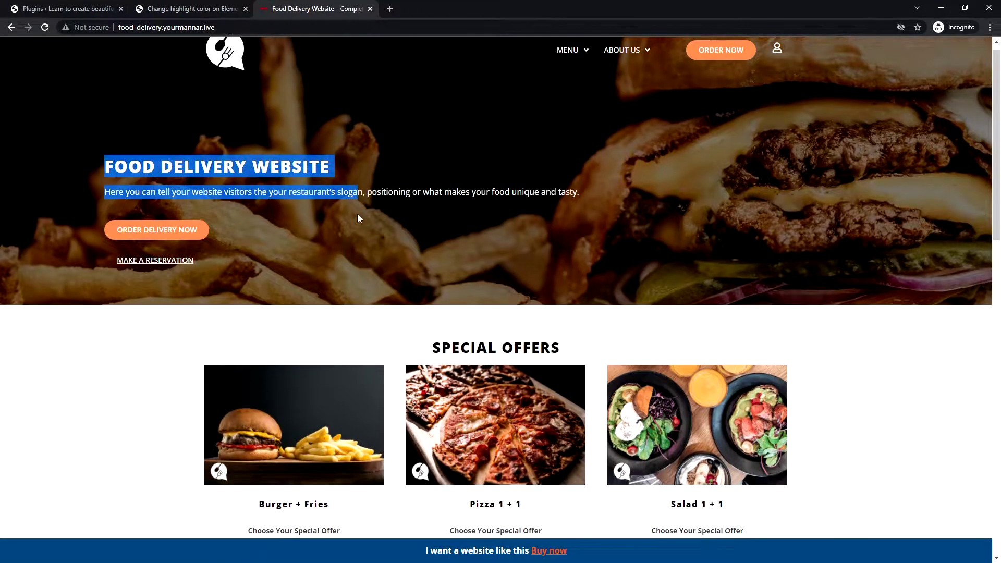
scroll(357, 214, "down", 5)
scroll(473, 299, "down", 3)
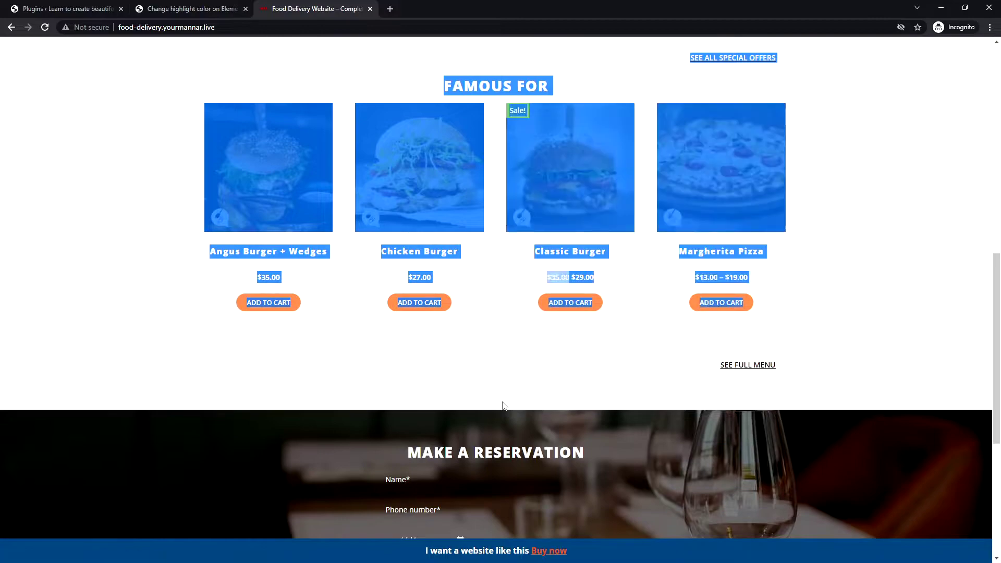
mouse_move(473, 299)
left_mouse_down()
mouse_move(464, 411)
mouse_move(438, 296)
left_mouse_up()
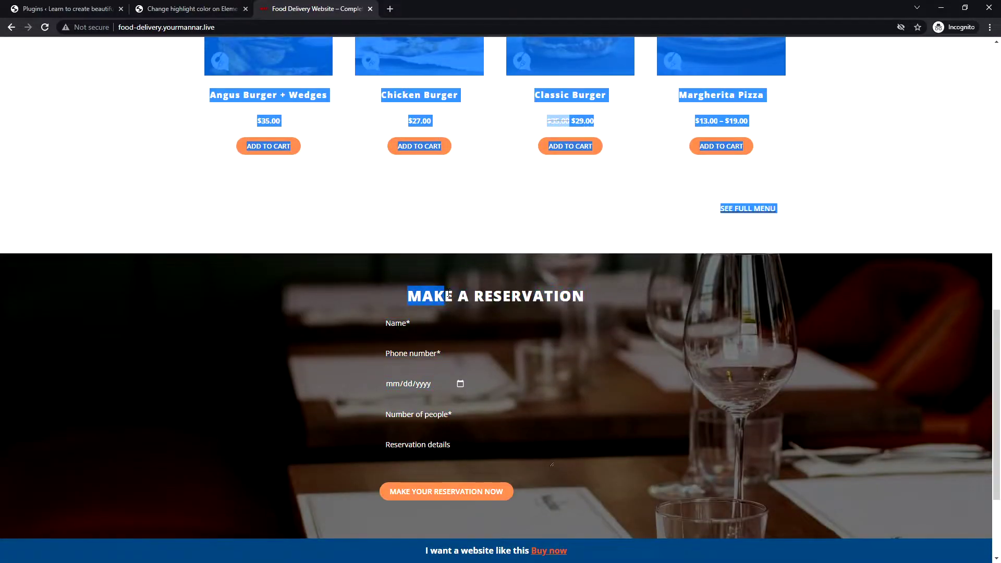
scroll(196, 286, "up", 10)
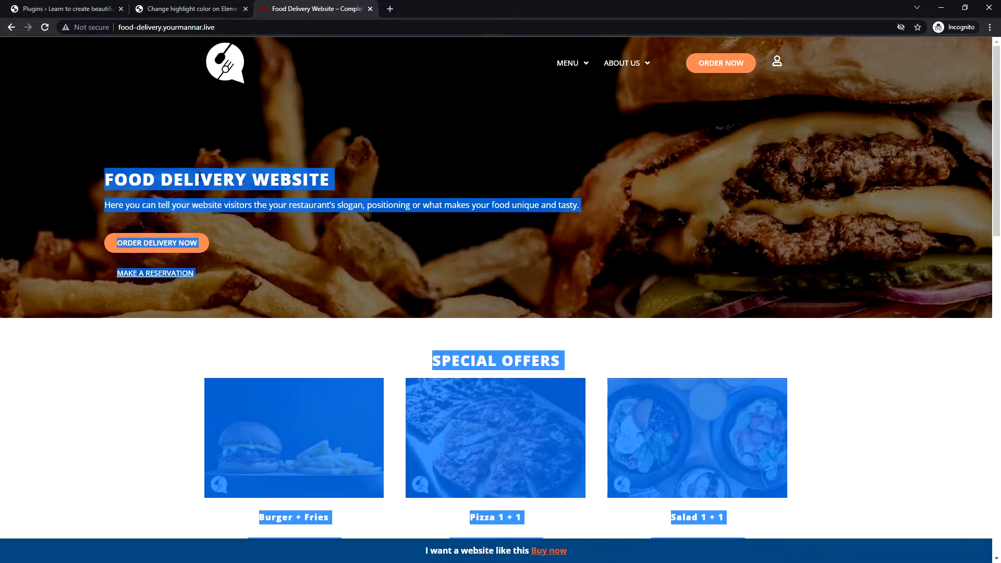
left_click(196, 286)
Close the demo, open the Custom Highlight Color plugin page, and open Add Plugins separately
key("ctrl+w")
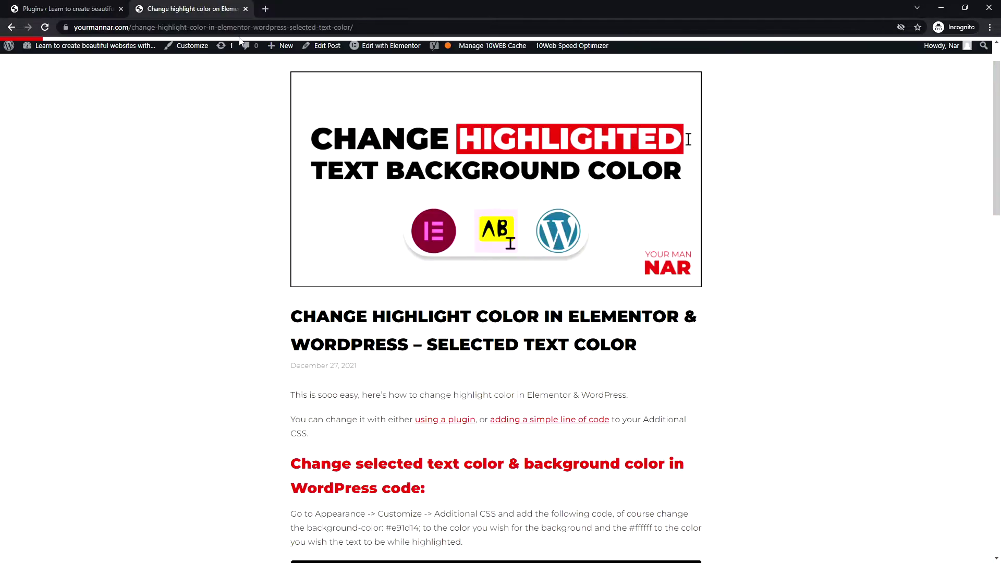
scroll(343, 249, "down", 7)
scroll(343, 249, "down", 4)
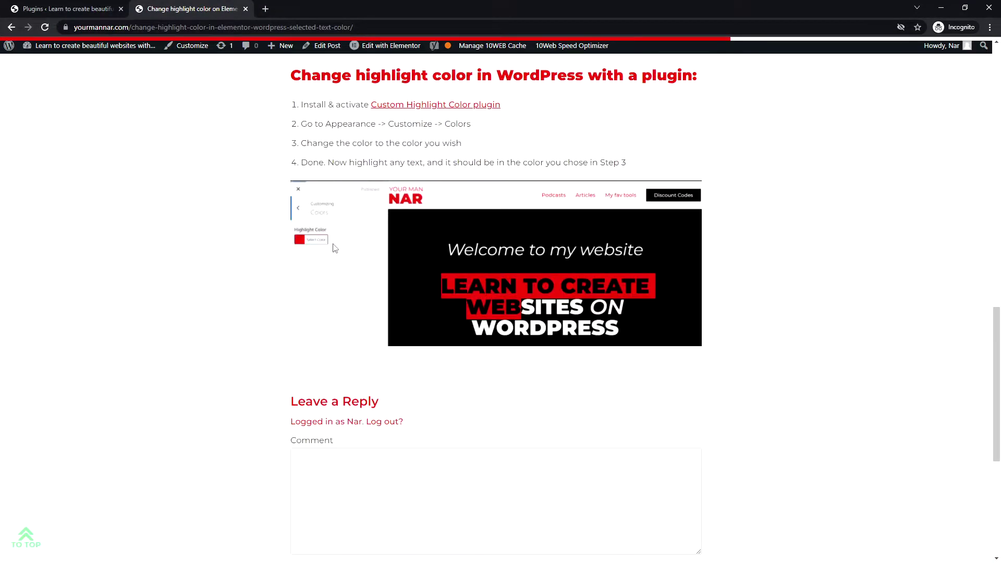
scroll(335, 246, "down", 2)
scroll(335, 237, "up", 4)
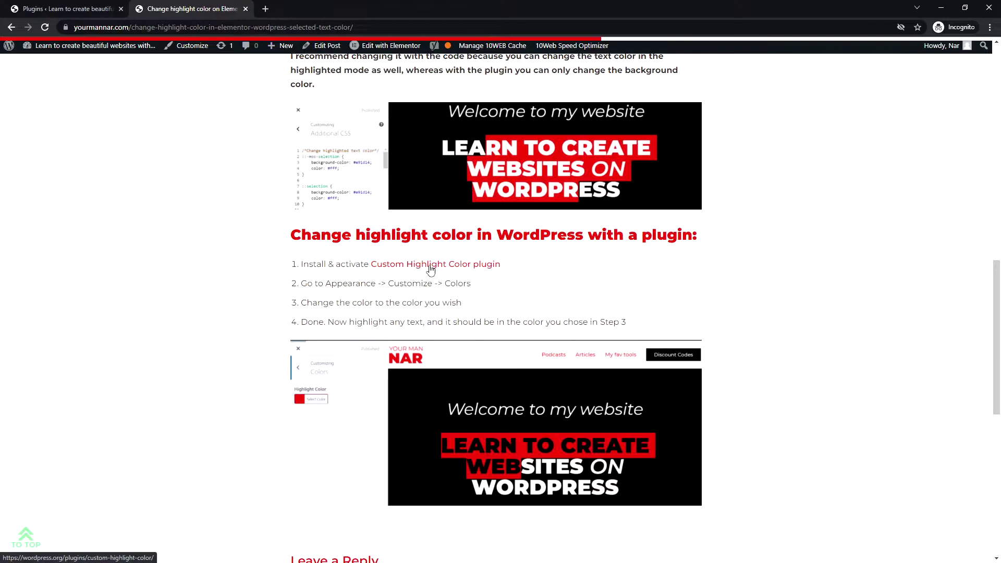
left_click(430, 270)
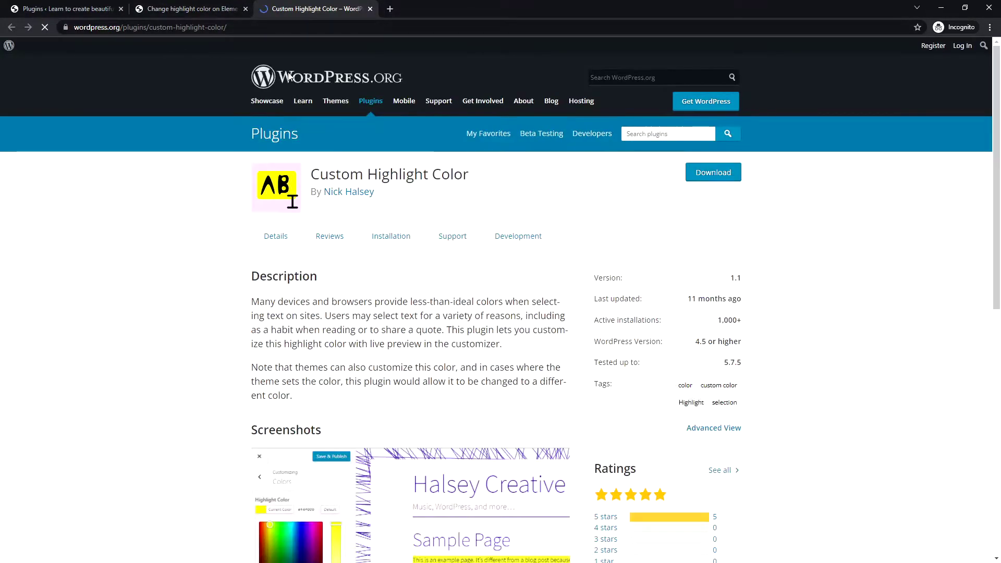
left_click(84, 7)
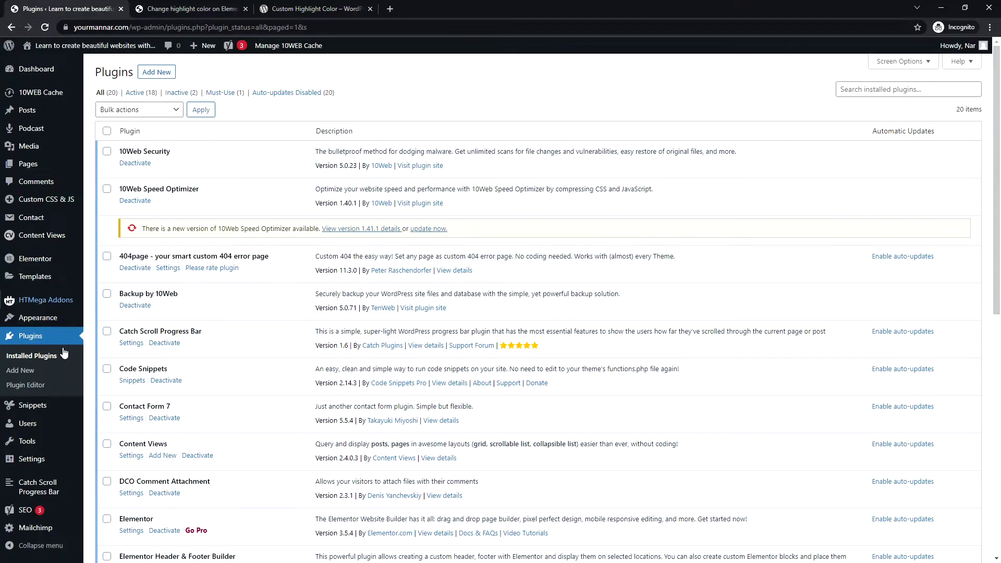
middle_click(159, 76)
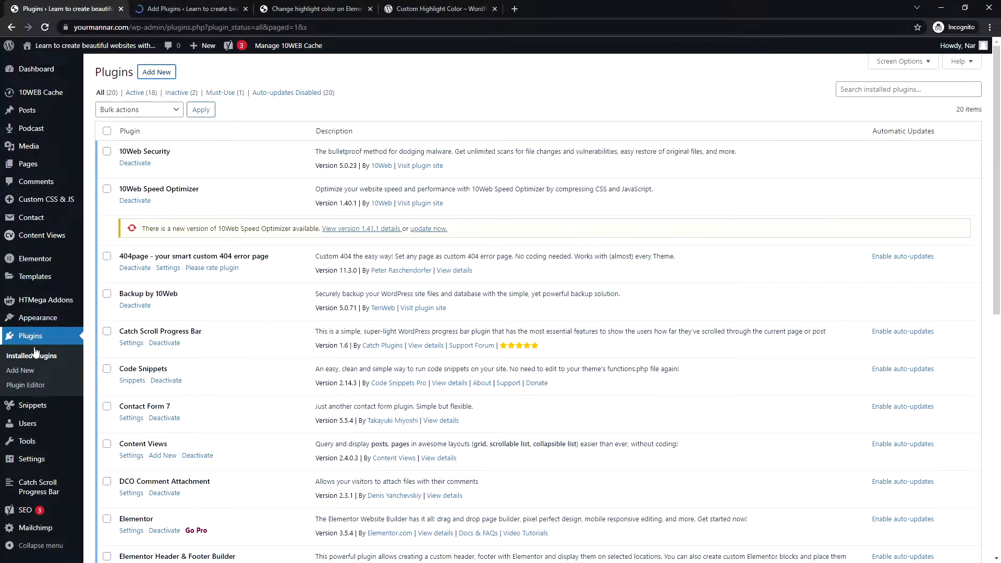
Install Custom Highlight Color from a 'custom highlight' search, then test a heading selection
left_click(188, 9)
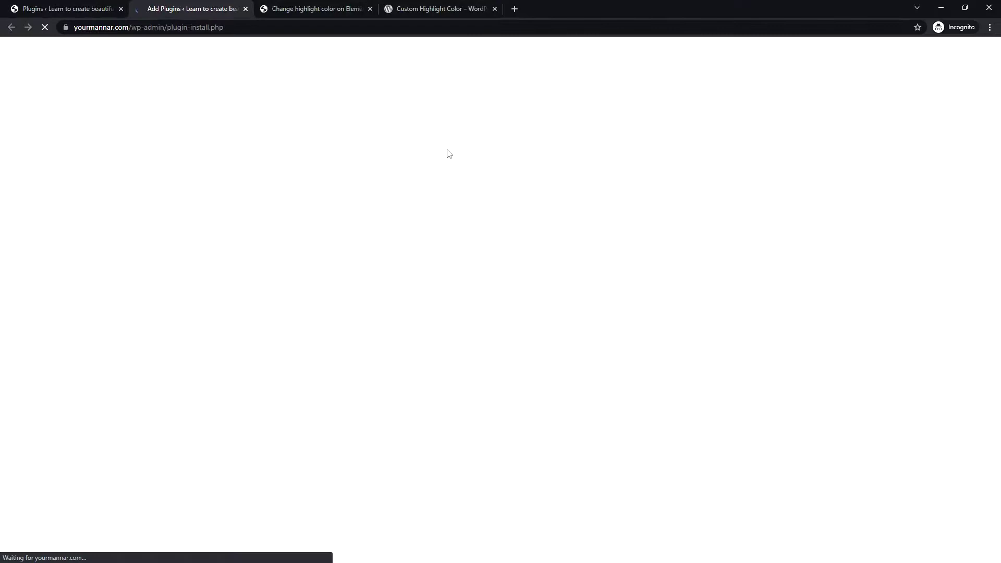
left_click(910, 101)
type("custom highlight")
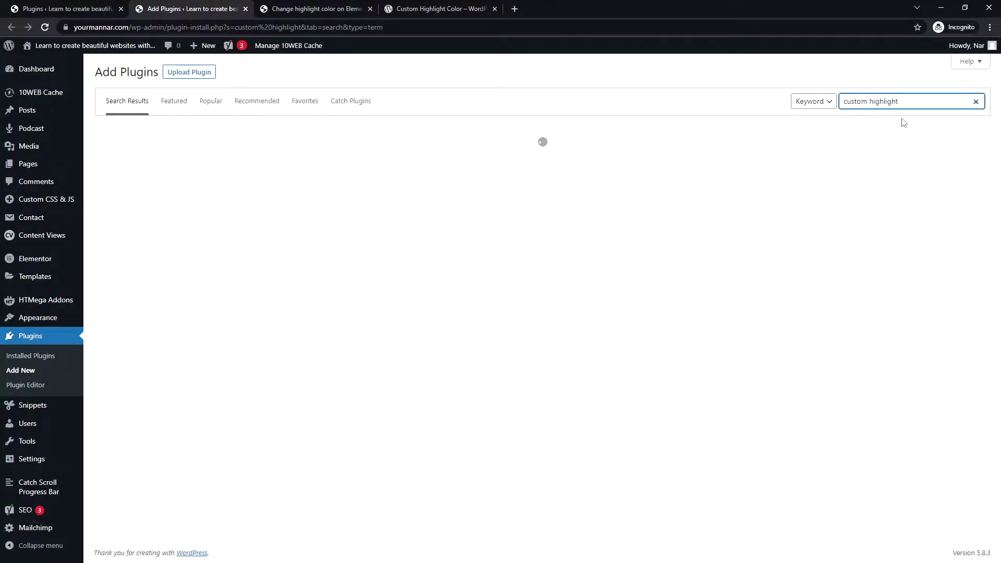
left_click(344, 161)
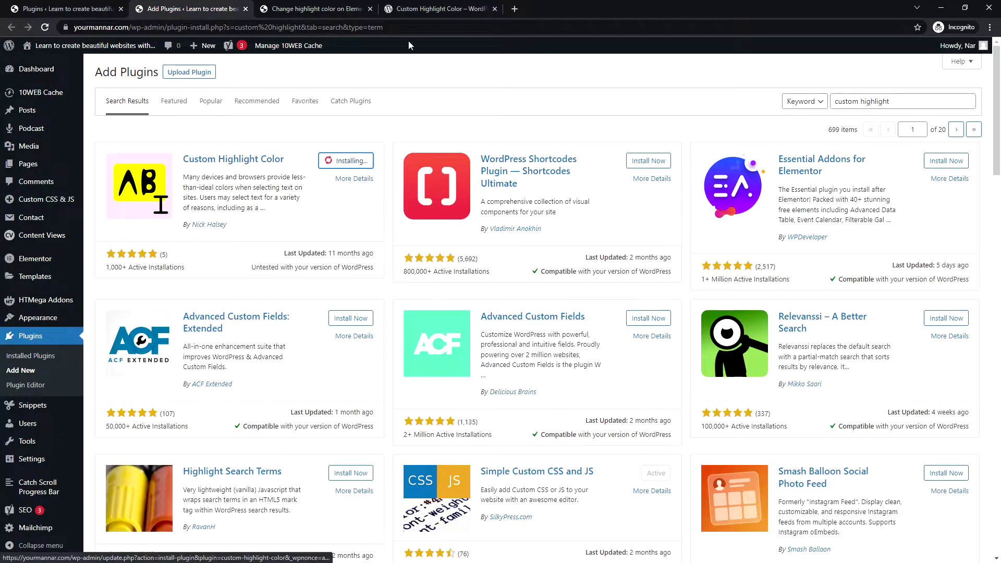
left_click(406, 7)
left_click(313, 9)
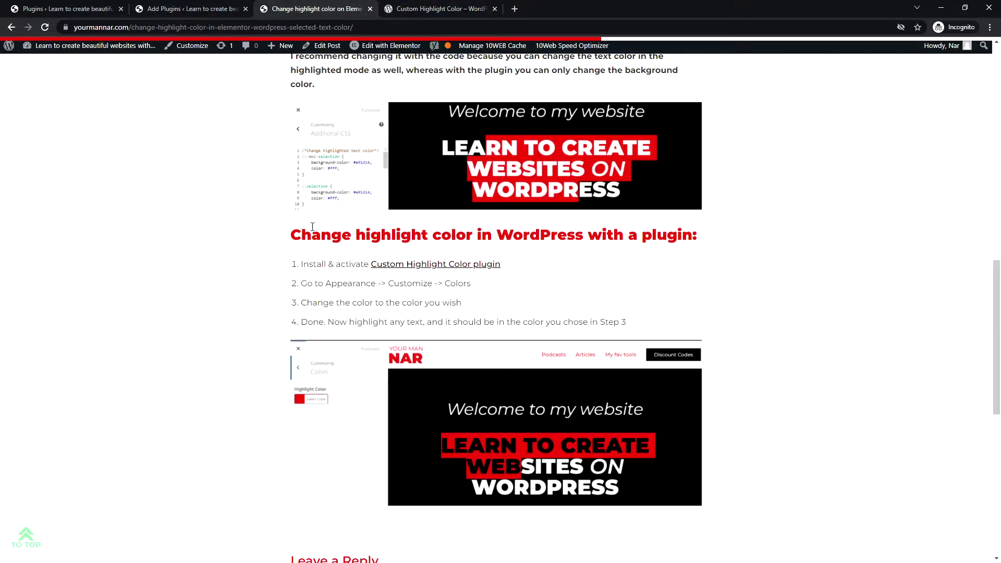
left_click_drag(312, 235, 580, 232)
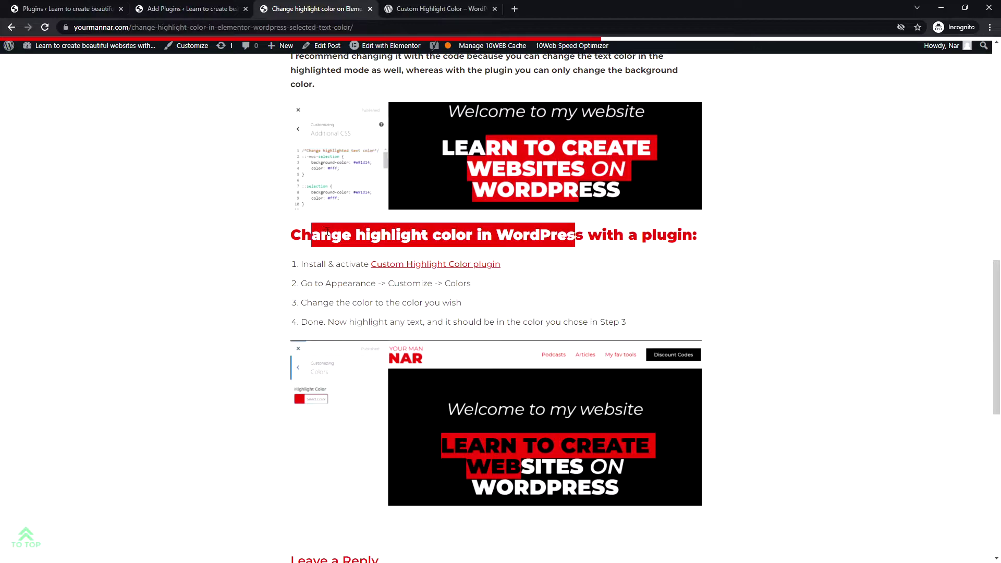
Activate Custom Highlight Color and retest by selecting the word 'Change' in the heading
left_click(201, 6)
left_click(355, 161)
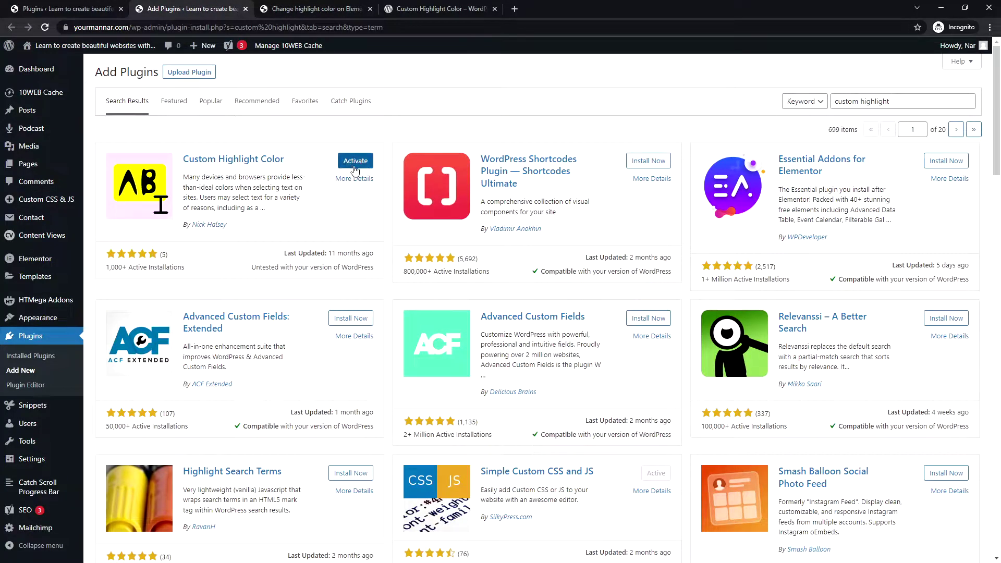
left_click(430, 9)
left_click(311, 6)
scroll(348, 322, "up", 1)
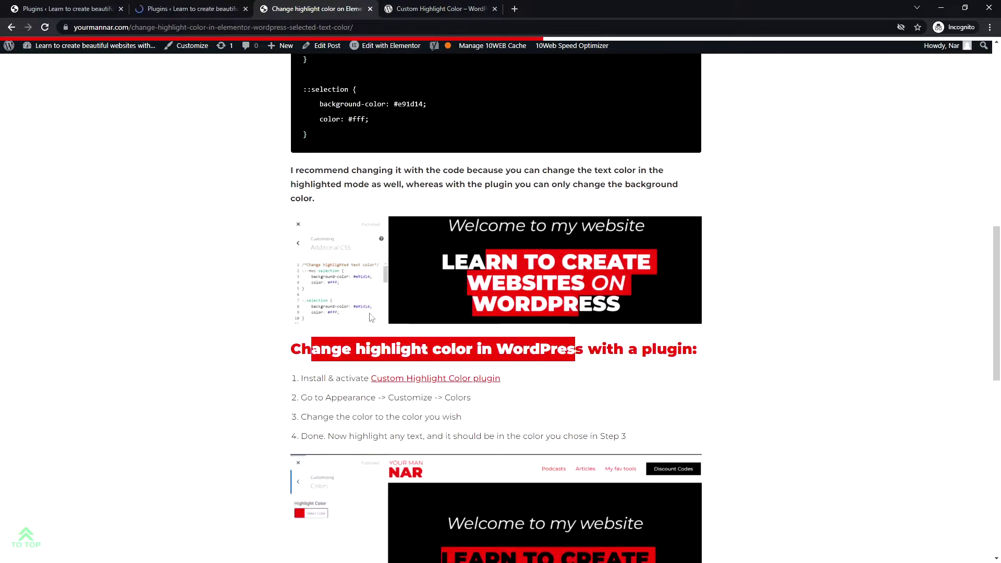
scroll(348, 320, "down", 1)
left_click(330, 232)
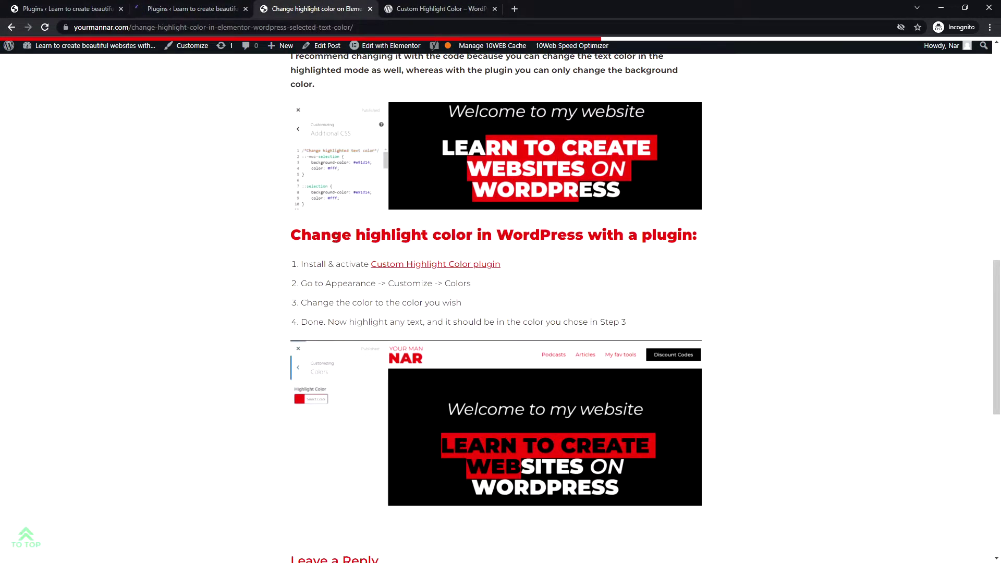
double_click(336, 235)
left_click(186, 7)
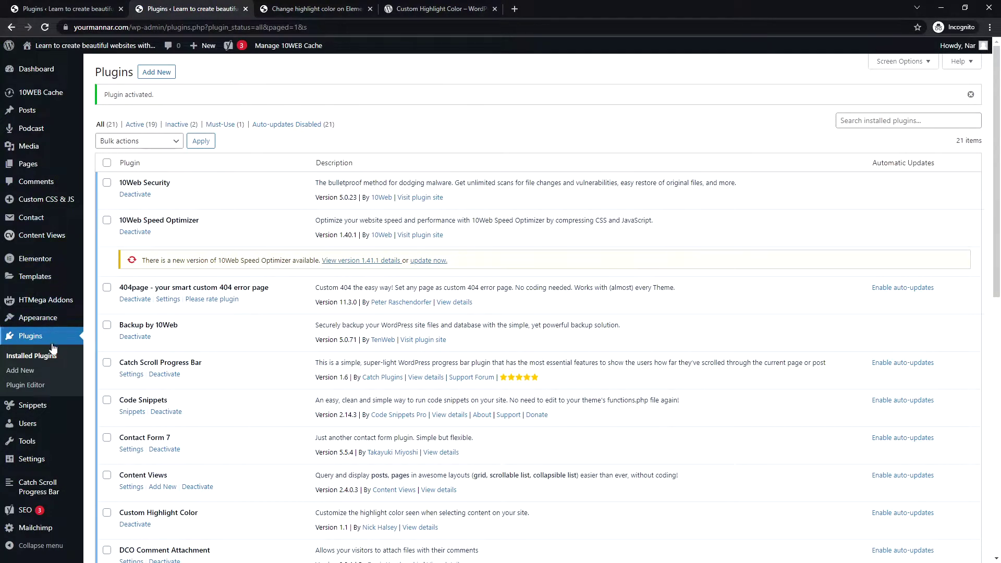
mouse_move(38, 317)
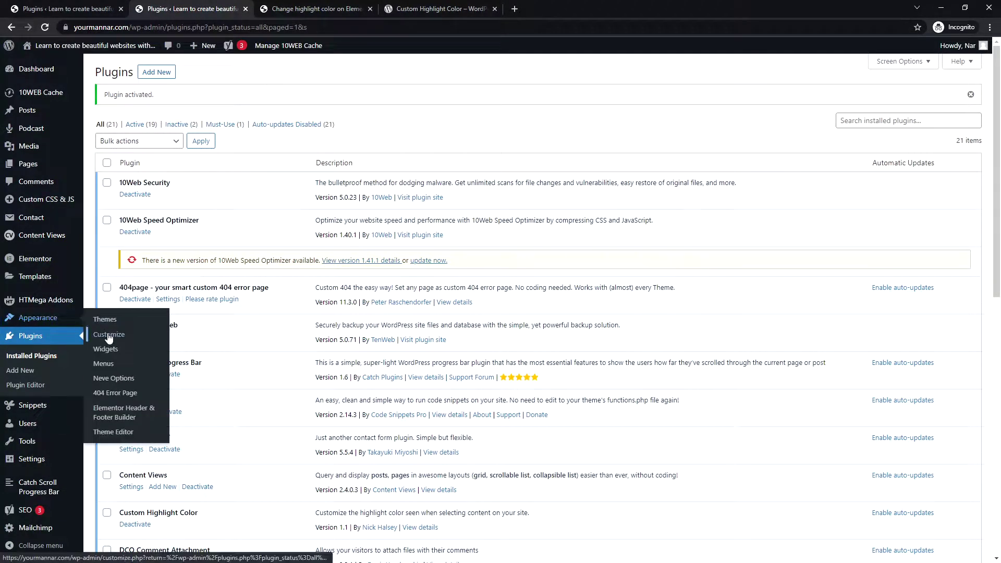
Delete both ::selection rule blocks from the Customizer's Additional CSS
left_click(108, 335)
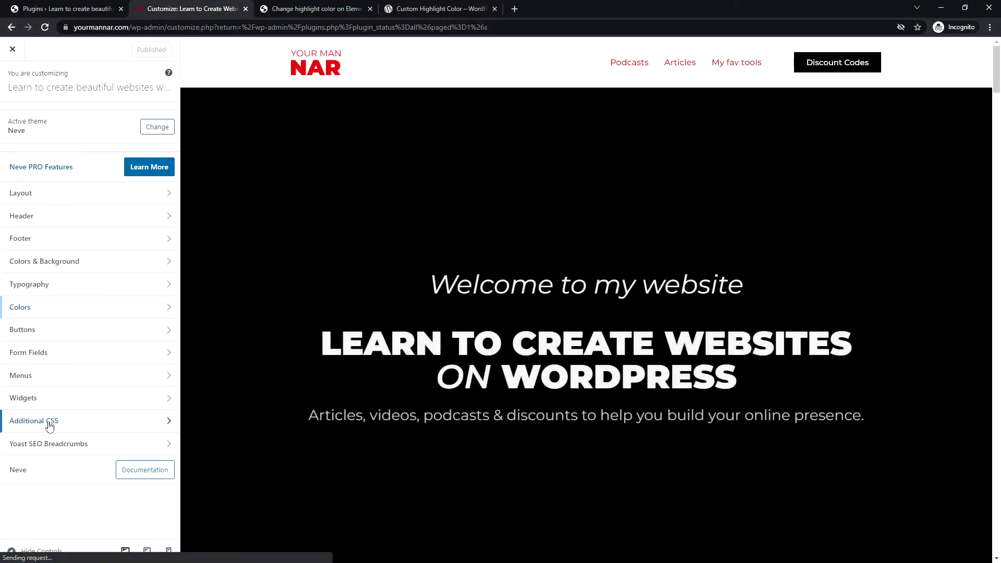
left_click(49, 427)
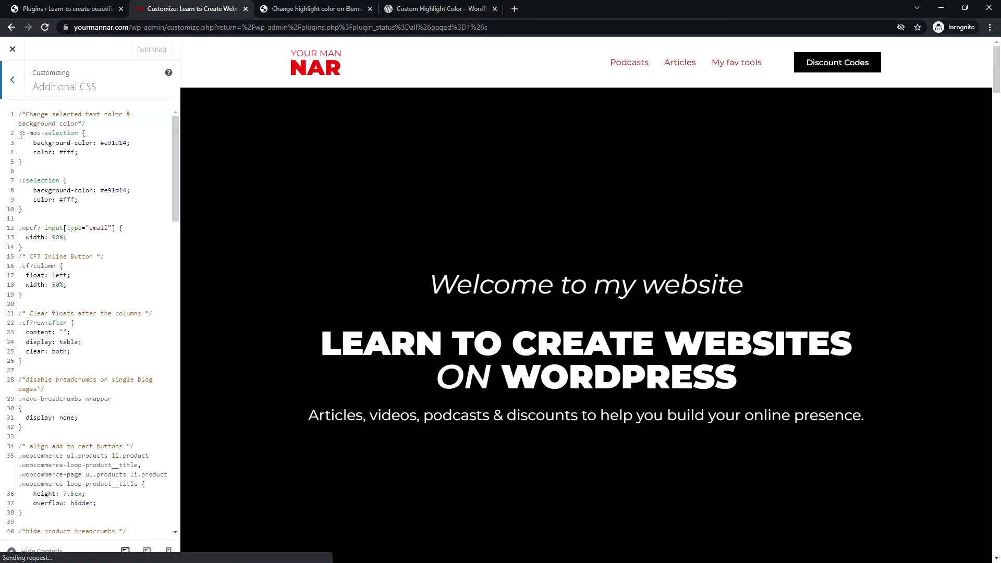
left_click_drag(19, 114, 67, 220)
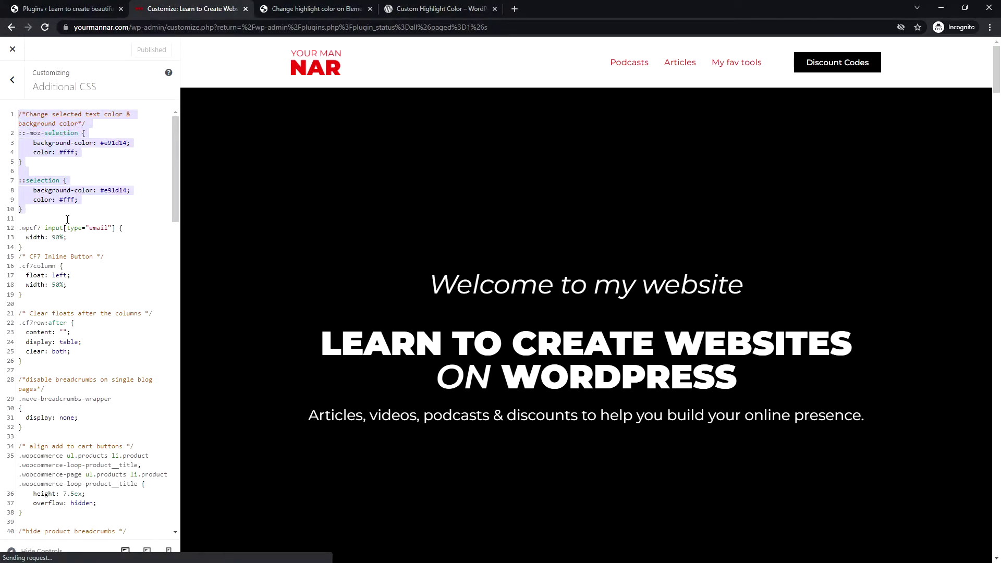
key("BackSpace")
Publish the CSS removal and check the hero text highlight in the preview
left_click(138, 49)
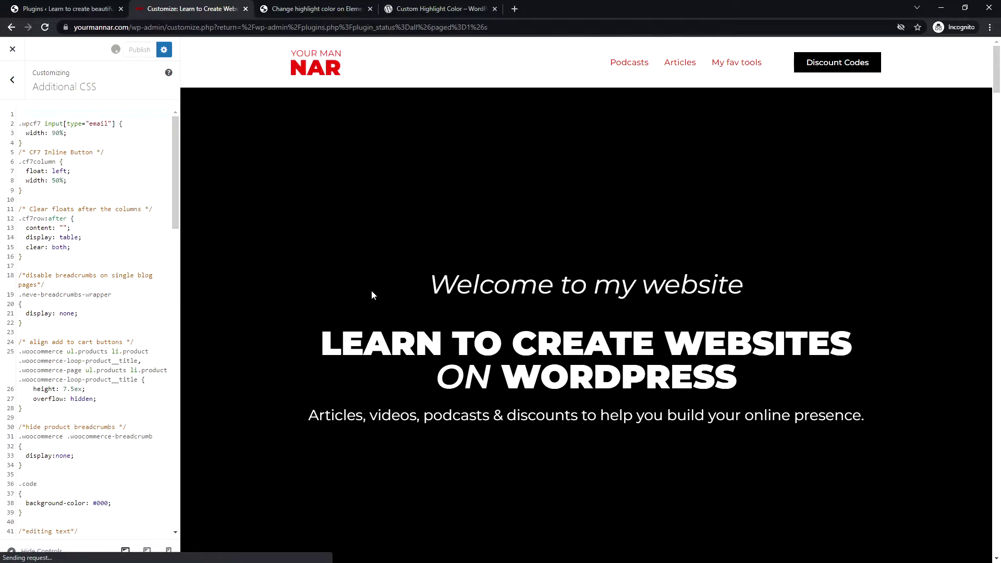
left_click_drag(457, 284, 588, 397)
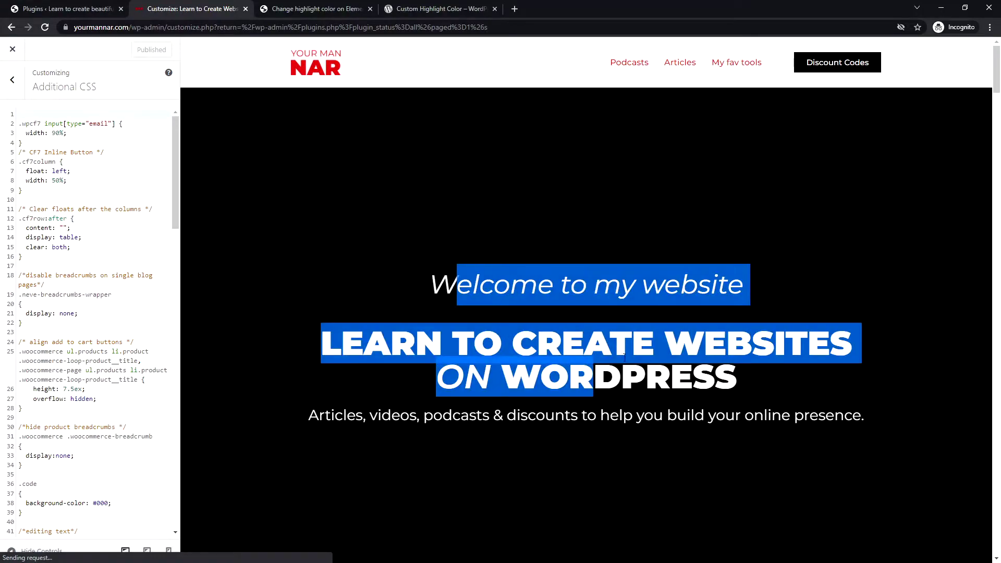
left_click_drag(655, 345, 466, 312)
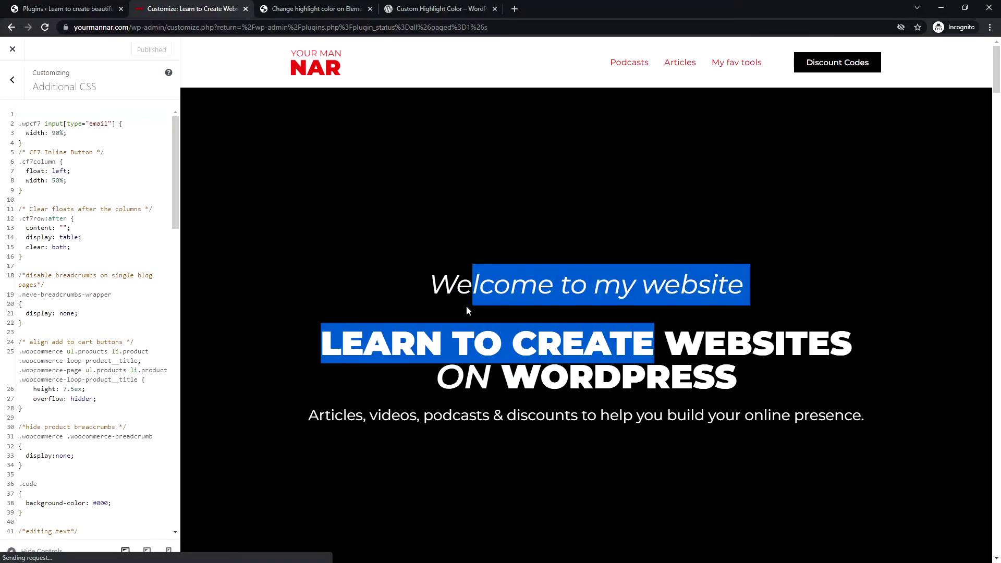
left_click(12, 80)
Set the Colors Highlight Color to yellow after trying blue and green
left_click(52, 309)
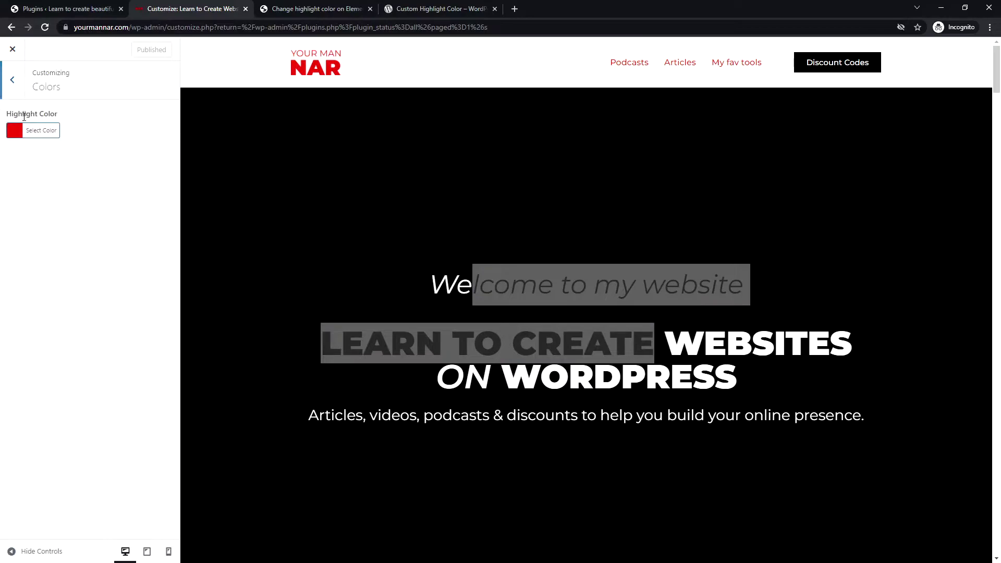
left_click(25, 133)
left_click(72, 186)
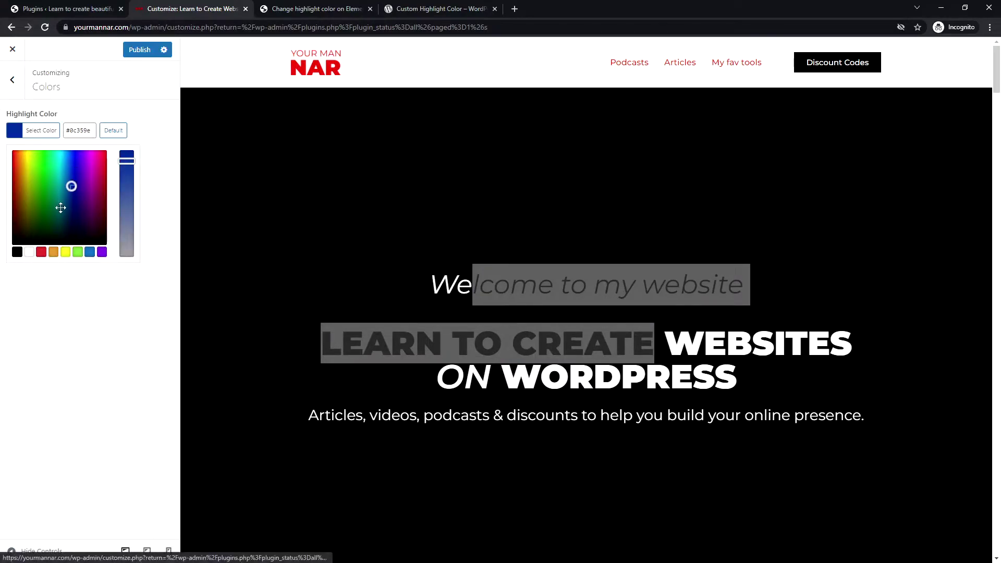
left_click(36, 203)
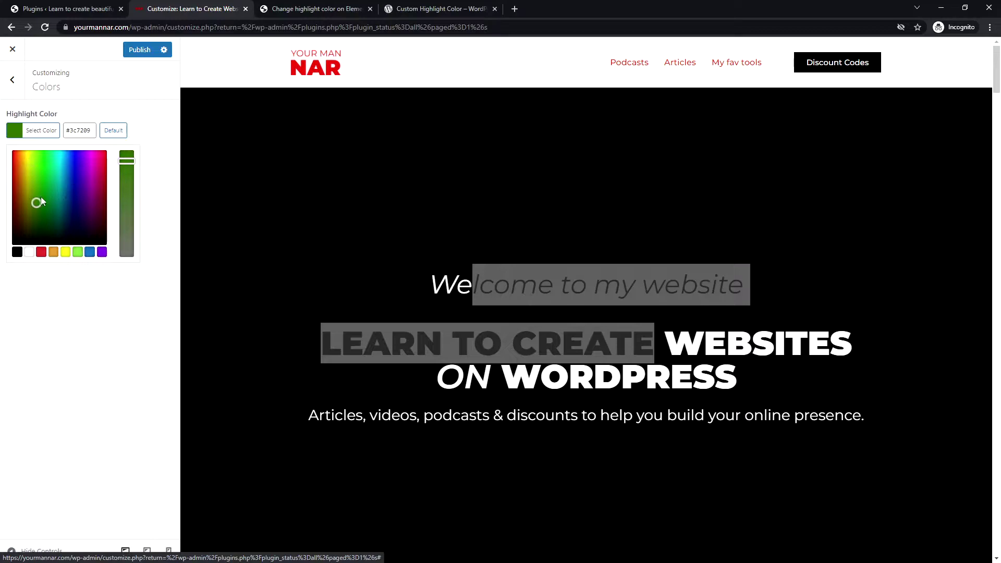
left_click(26, 157)
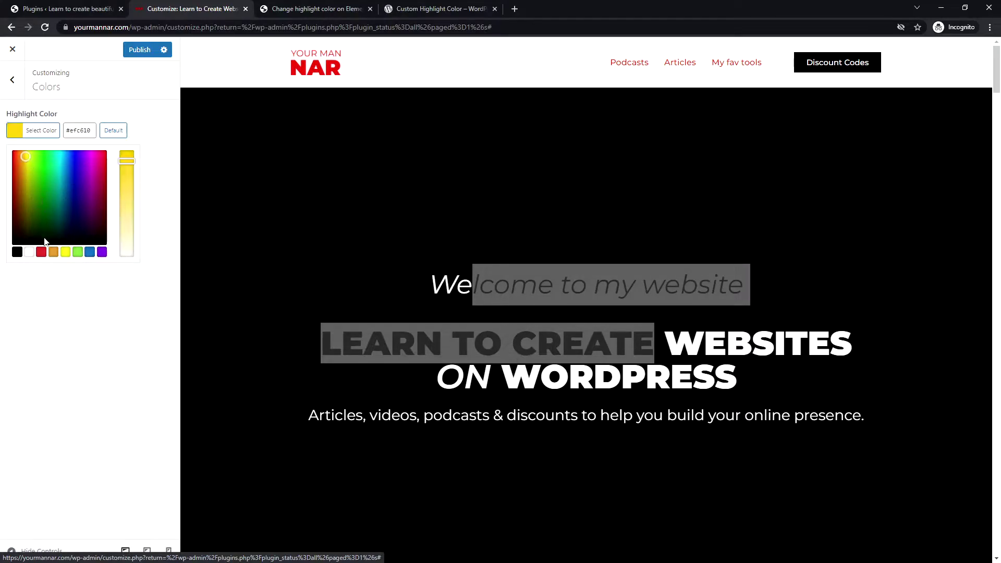
left_click(364, 169)
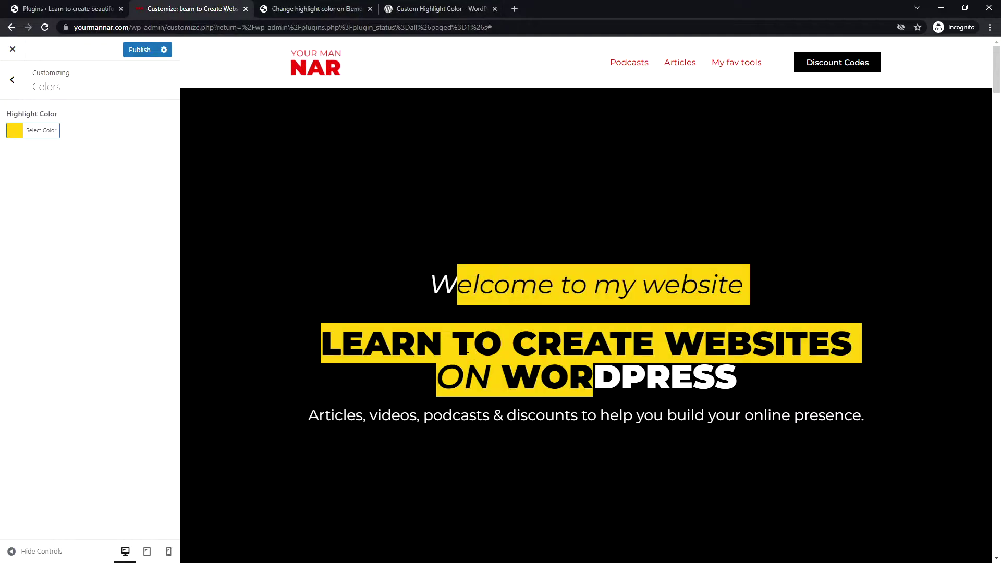
scroll(467, 346, "down", 2)
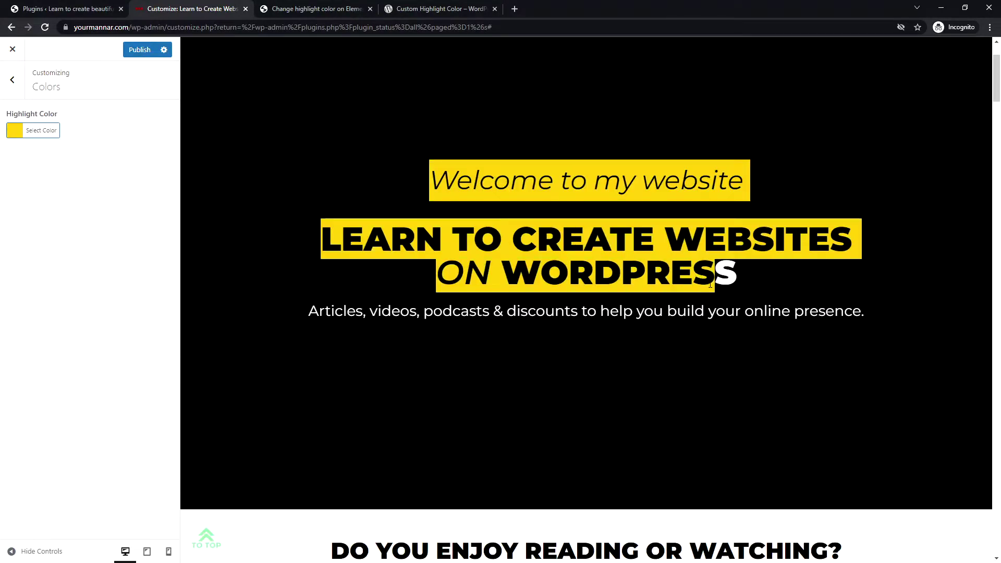
Change the Highlight Color to red, then blue, and preview heading selections
left_click(15, 133)
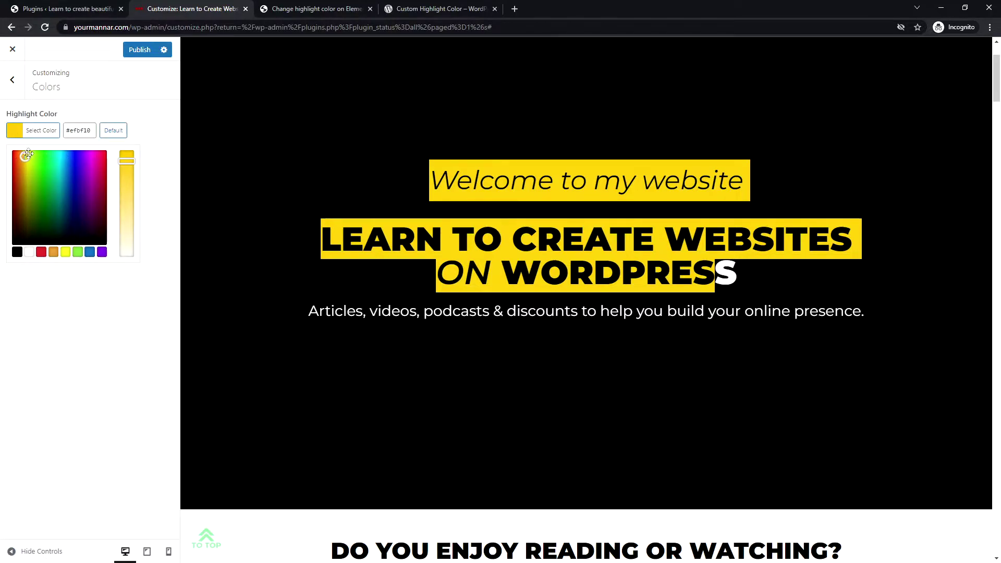
left_click_drag(27, 155, 13, 151)
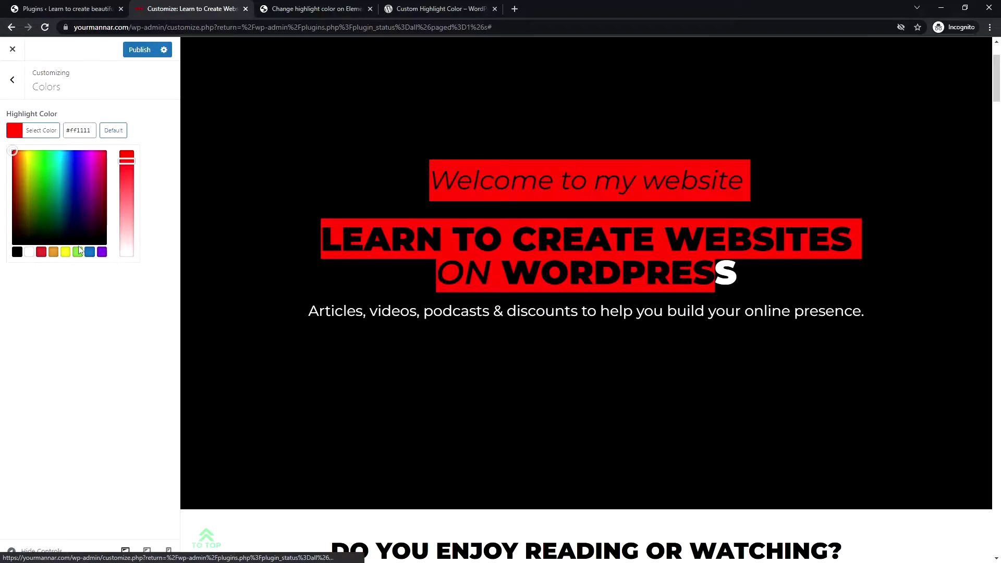
left_click(74, 157)
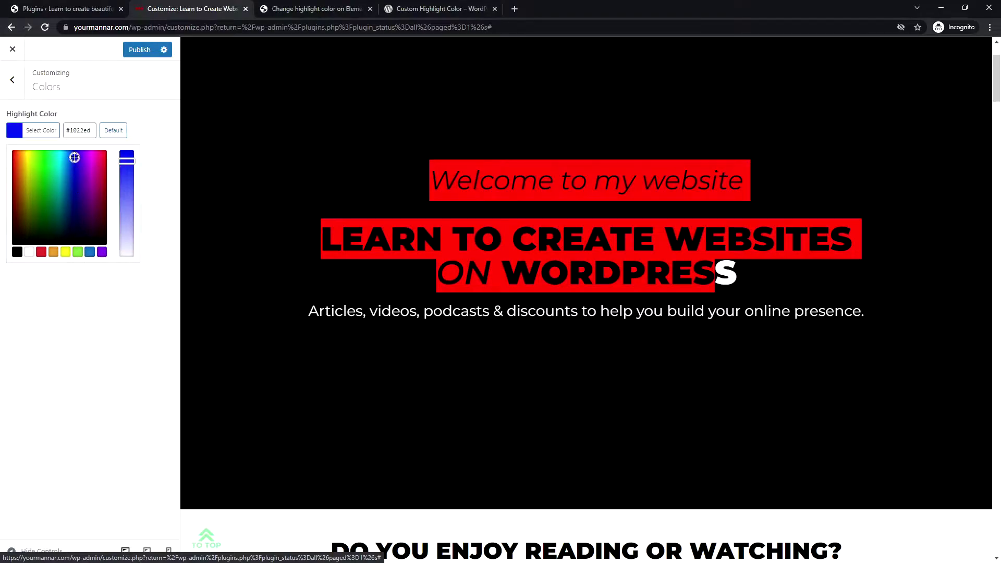
left_click(120, 371)
mouse_move(737, 274)
left_mouse_down()
mouse_move(647, 274)
mouse_move(632, 243)
left_mouse_up()
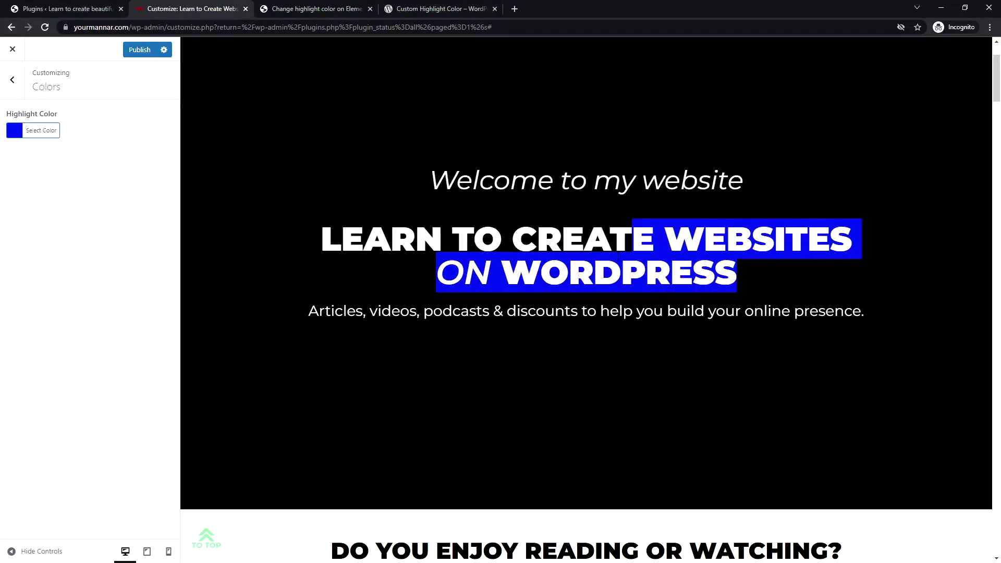
mouse_move(743, 277)
left_mouse_down()
mouse_move(670, 273)
mouse_move(464, 210)
mouse_move(430, 178)
left_mouse_up()
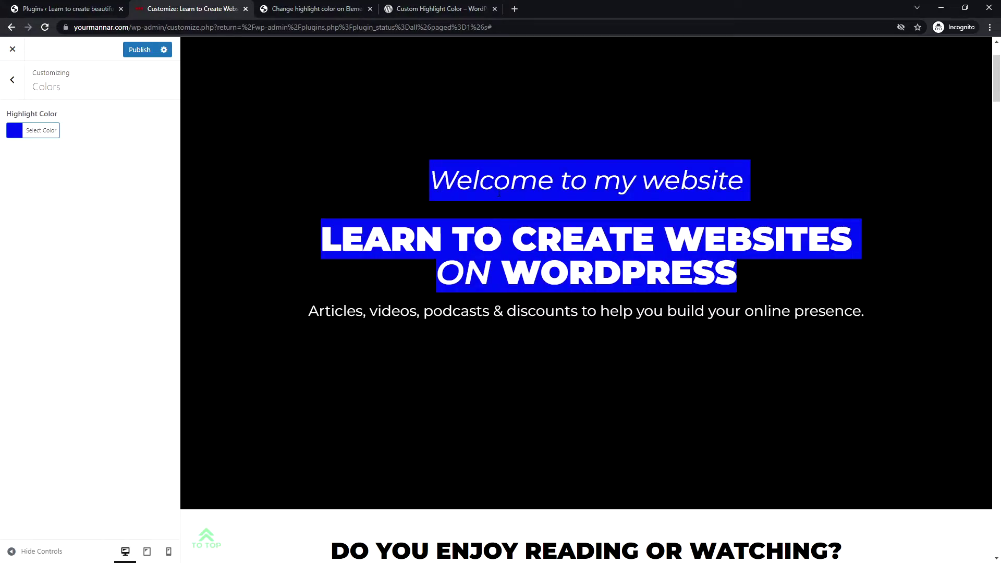
Clear the Highlight Color value and return to the main Customizer menu
left_click(24, 135)
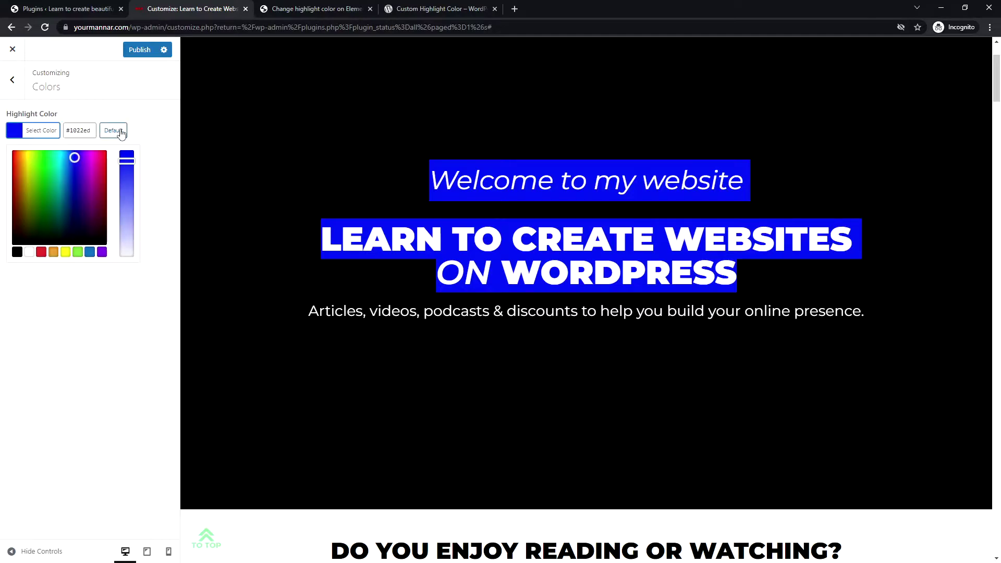
left_click(86, 133)
type("#ff8")
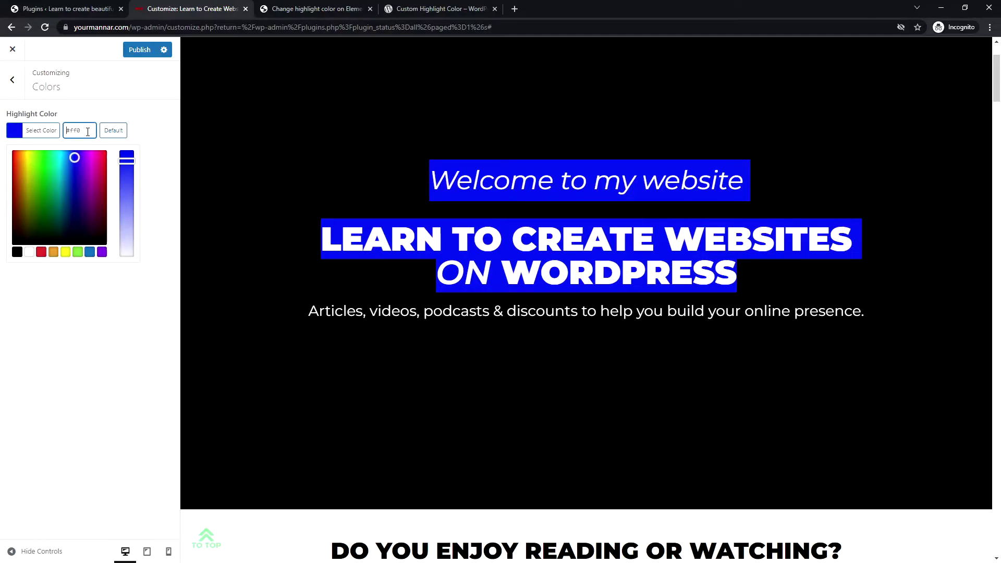
left_click(108, 131)
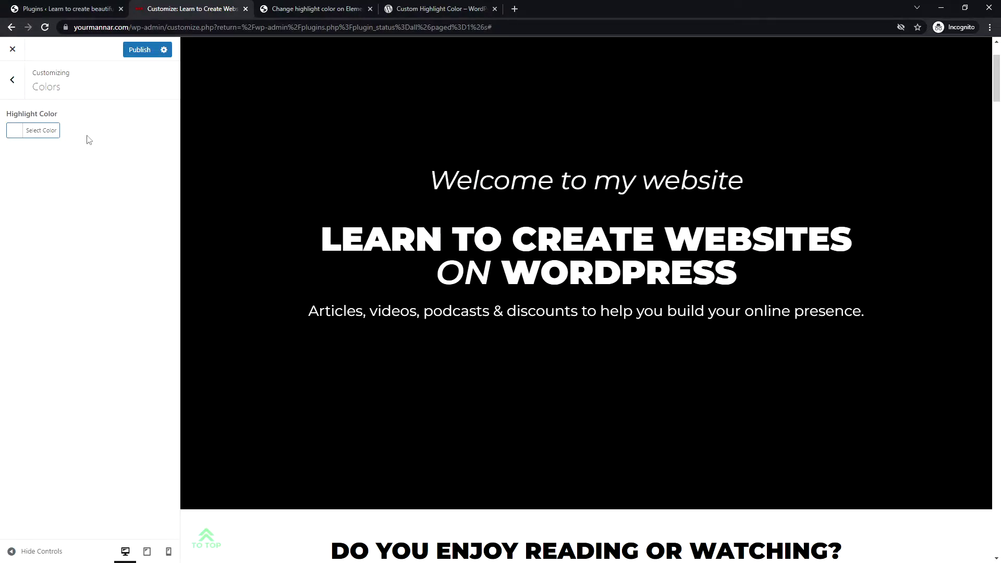
left_click(17, 81)
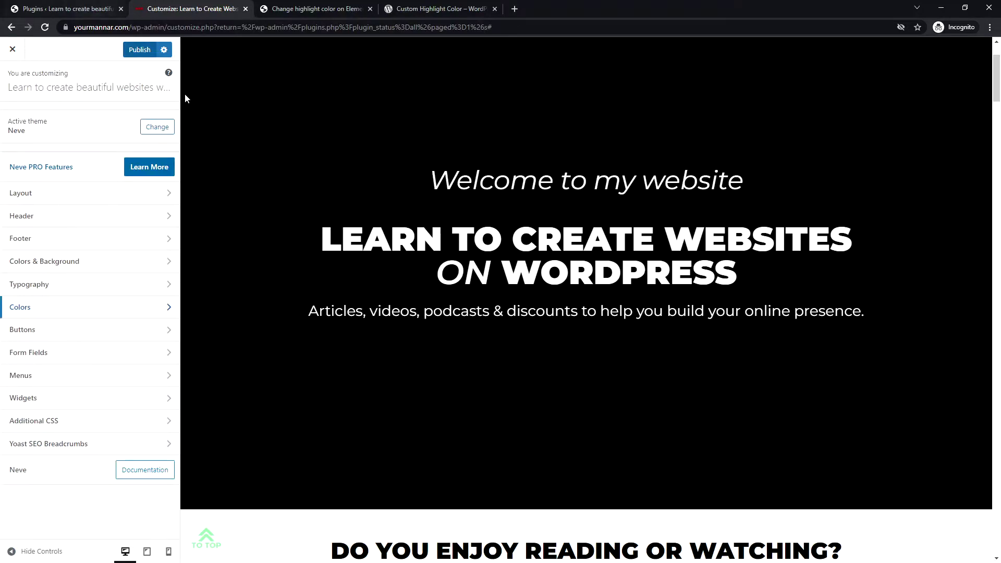
left_click(136, 51)
key("ctrl+Page_Up")
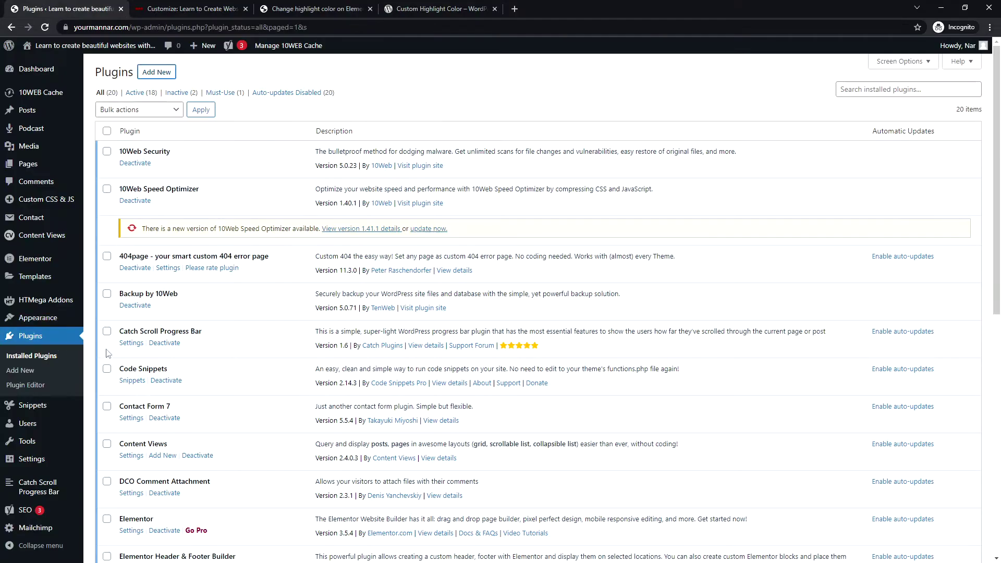
scroll(153, 363, "down", 2)
scroll(157, 391, "down", 1)
scroll(160, 438, "down", 1)
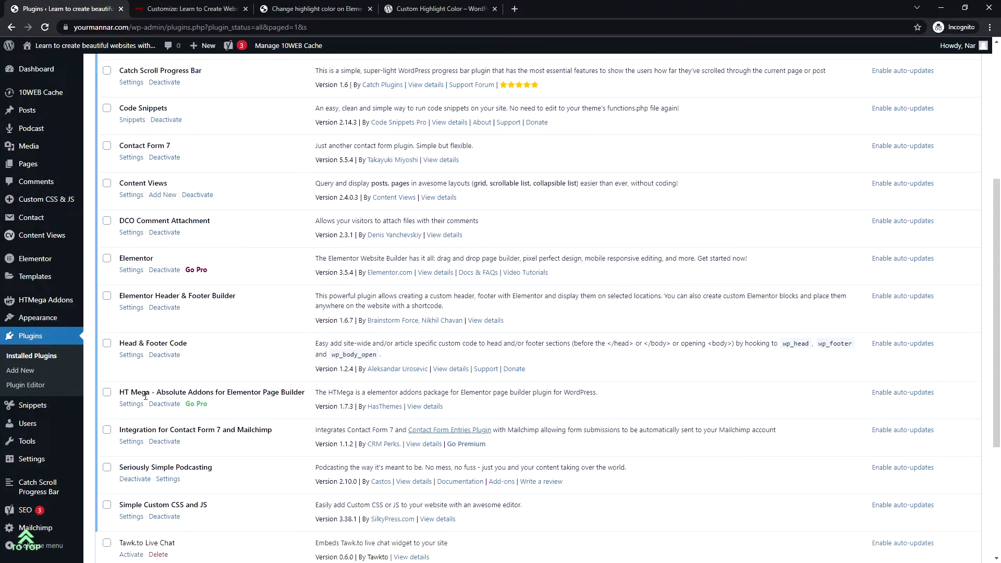
scroll(163, 423, "up", 1)
scroll(165, 361, "up", 1)
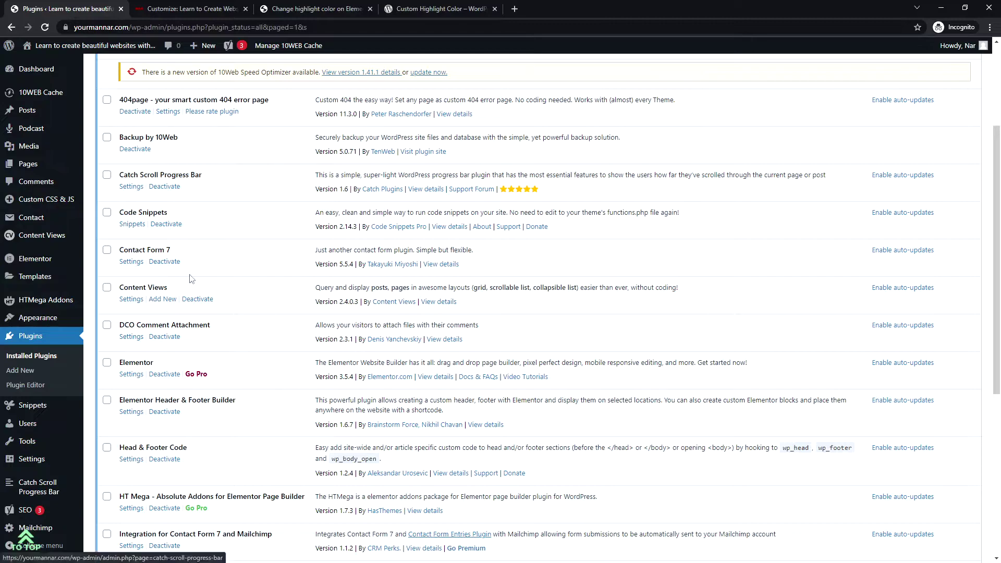
scroll(231, 384, "down", 2)
scroll(233, 382, "down", 2)
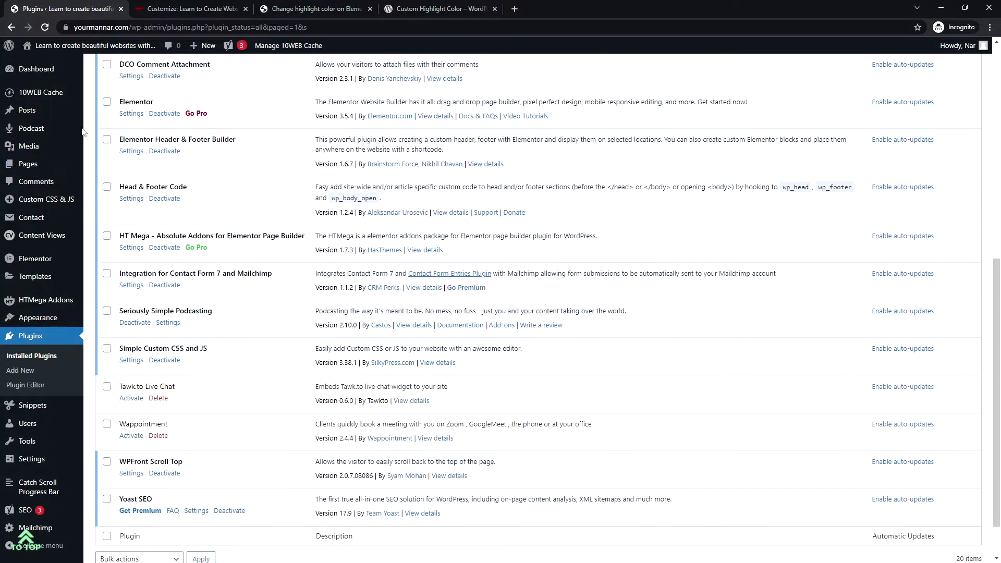
Deactivate Custom Highlight Color and reload the Customizer page
left_click(188, 9)
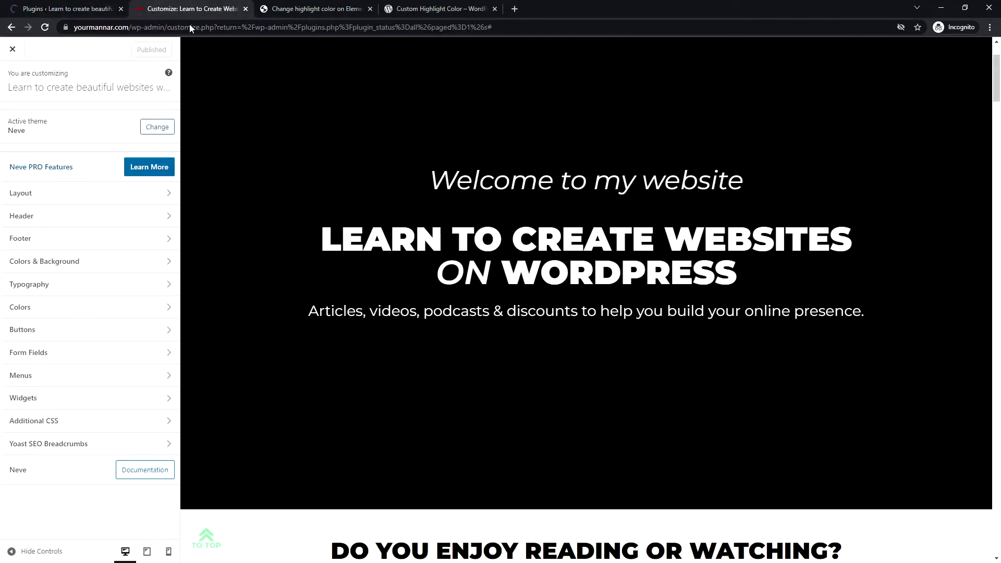
left_click(42, 7)
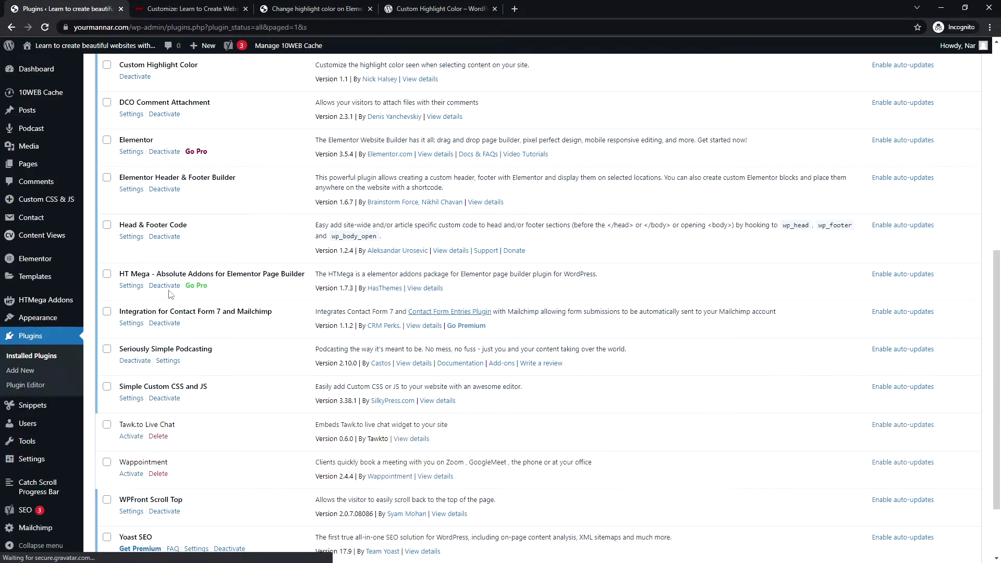
scroll(156, 351, "up", 1)
scroll(156, 305, "up", 1)
scroll(157, 248, "up", 2)
left_click(132, 234)
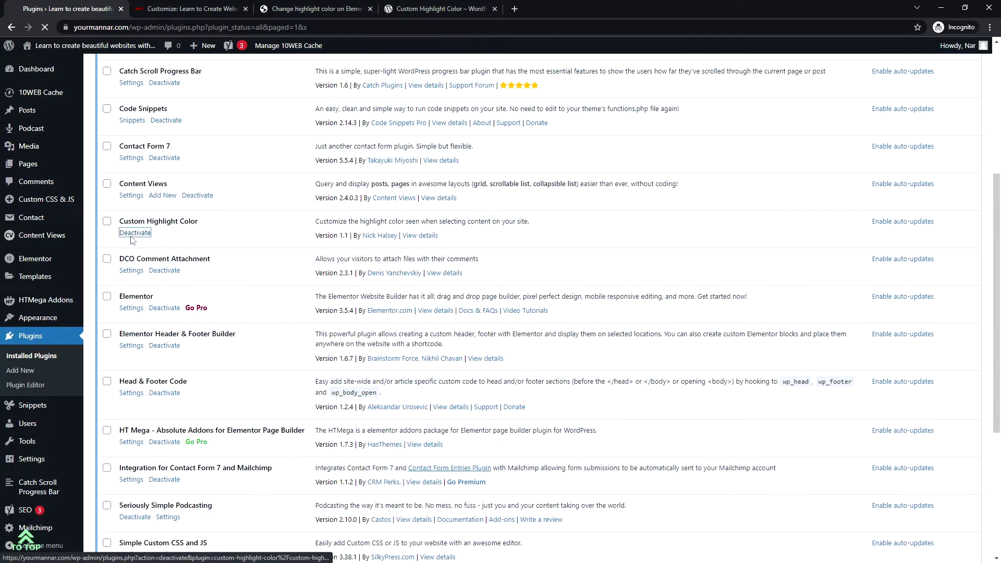
left_click(187, 9)
left_click(181, 28)
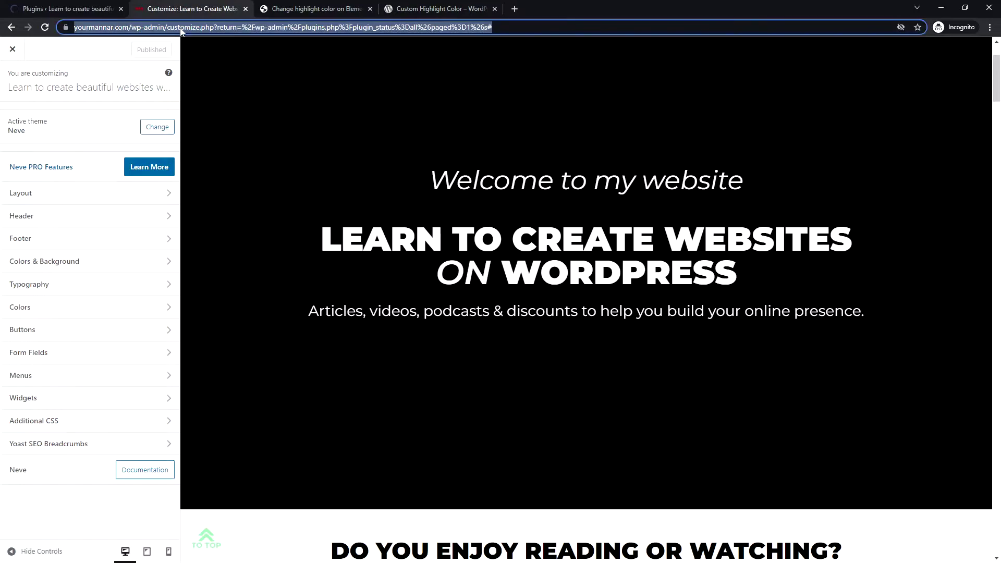
key("Return")
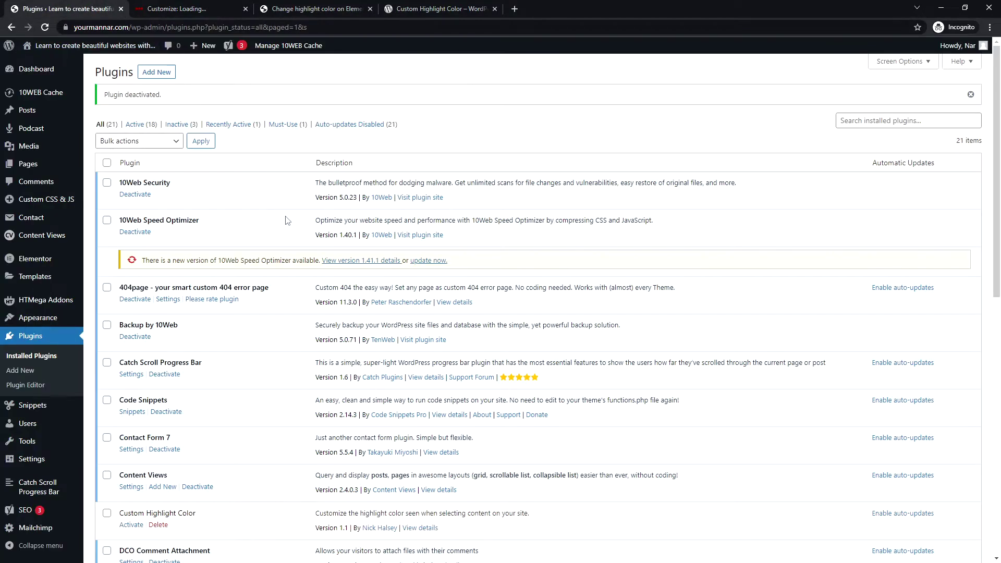
scroll(227, 353, "down", 3)
Delete Custom Highlight Color, confirm with OK, and check the reloading Customizer
left_click(159, 368)
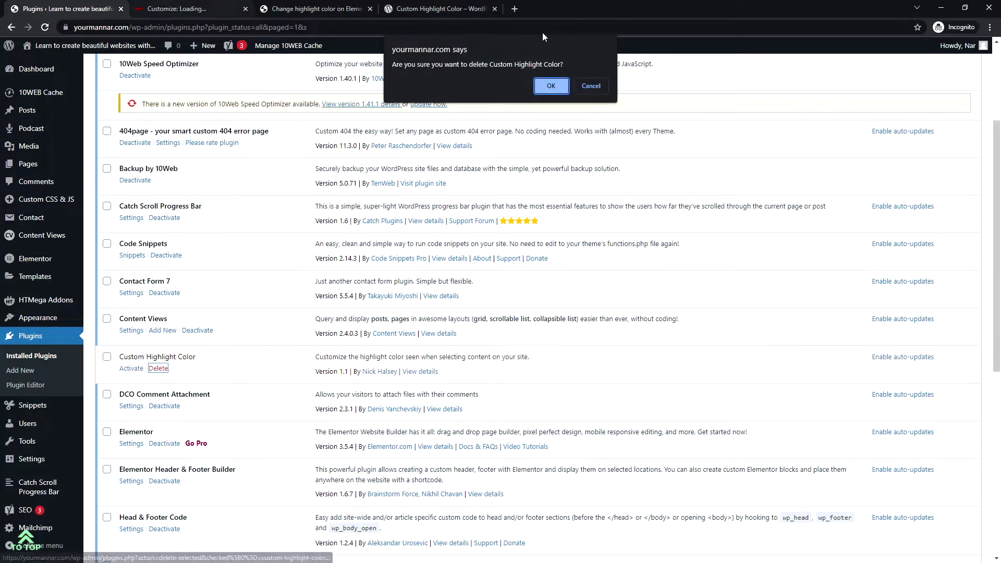
left_click(552, 86)
left_click(176, 8)
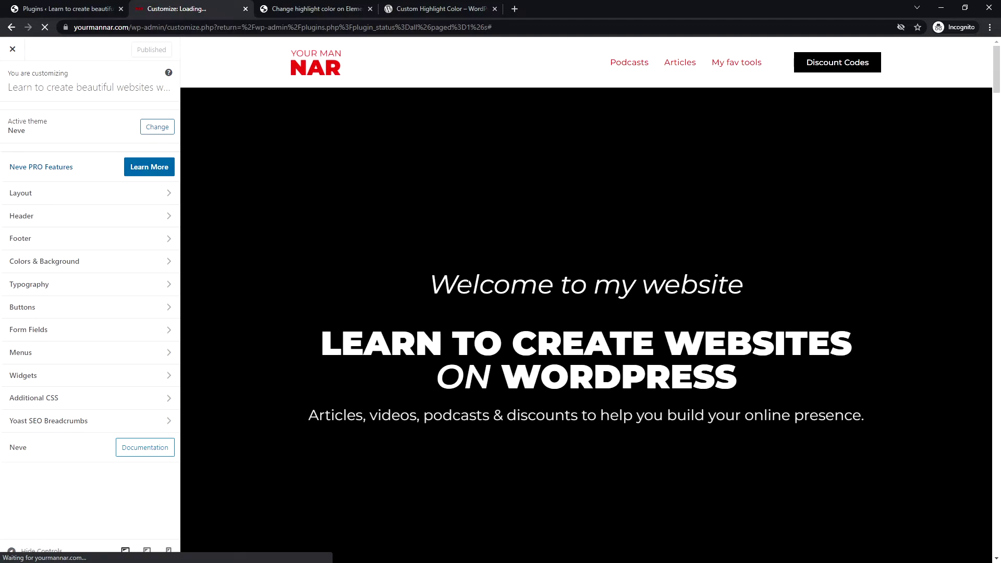
Check the default highlight, open Additional CSS, and select the article's two selection CSS blocks
left_click_drag(469, 285, 647, 388)
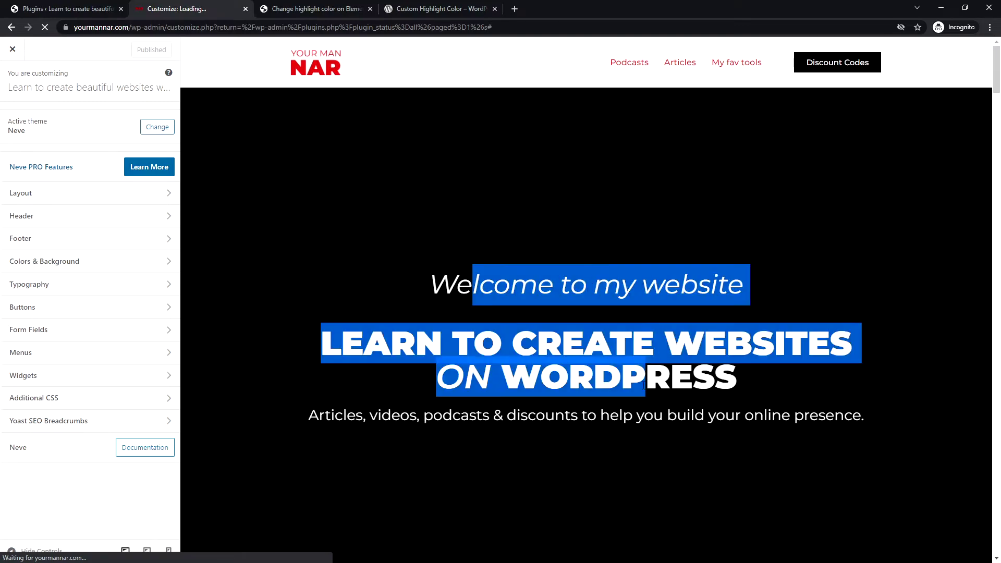
left_click(86, 401)
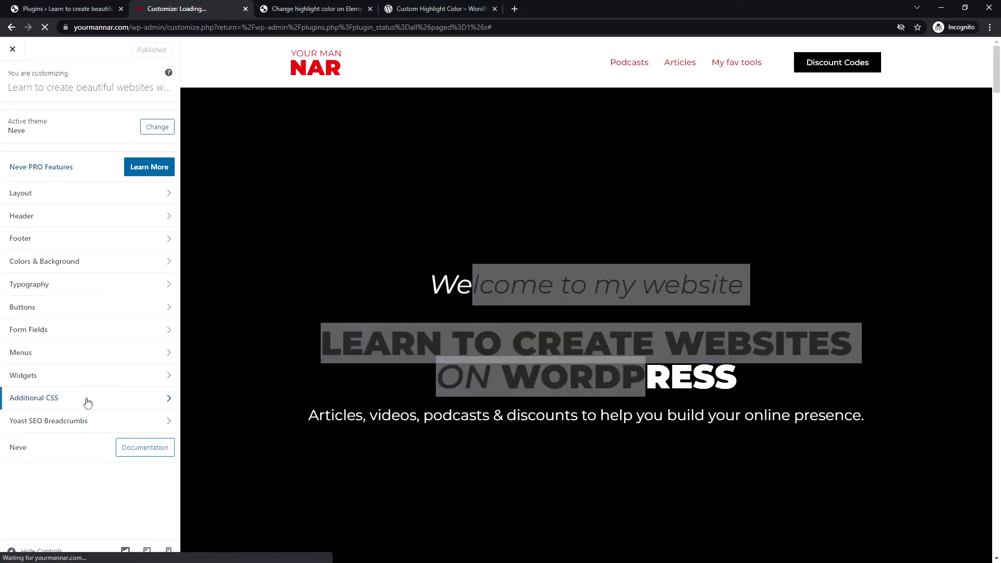
left_click(385, 7)
scroll(433, 243, "up", 5)
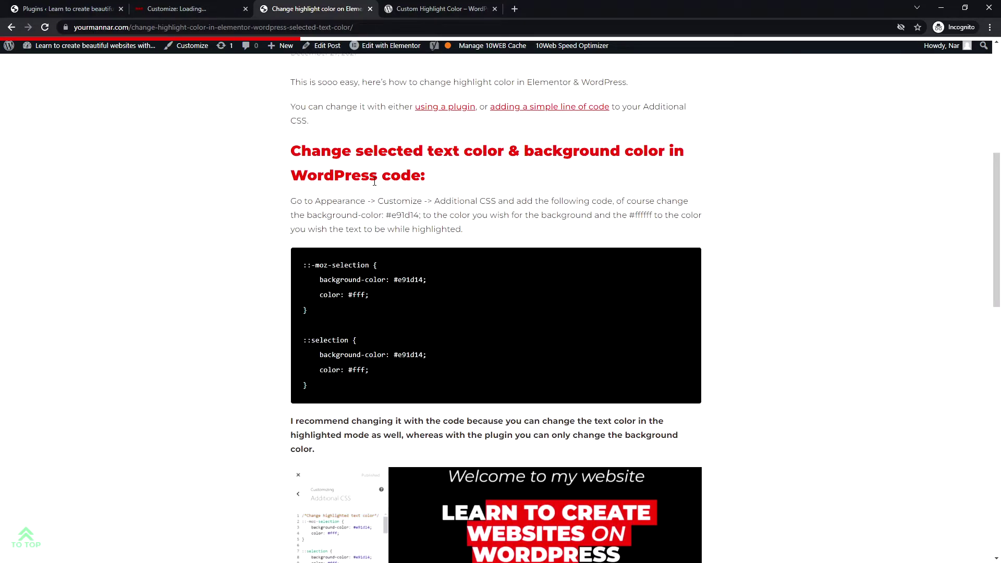
left_click_drag(313, 389, 299, 269)
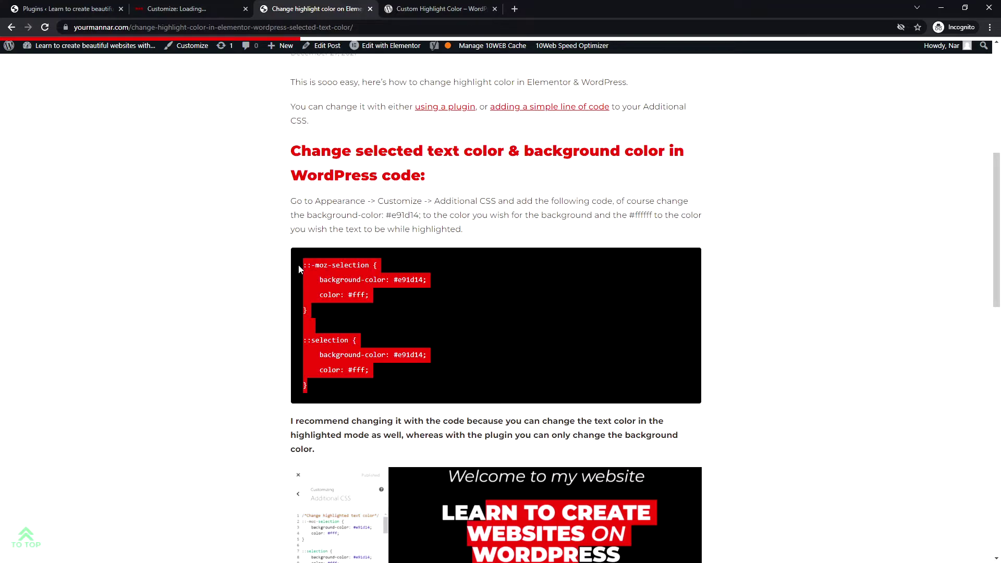
key("ctrl+1")
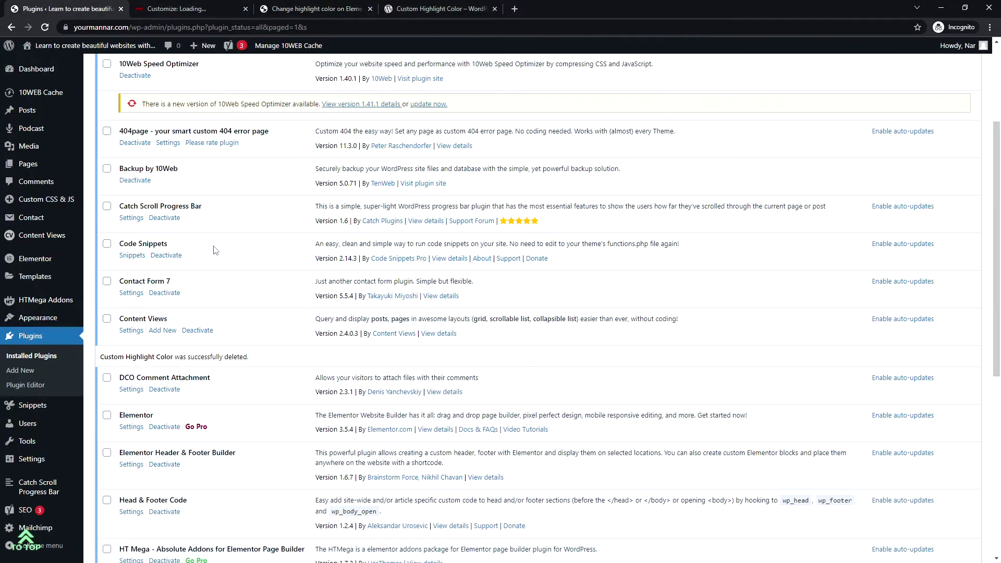
Paste the ::selection rules at the top of Additional CSS
left_click(190, 8)
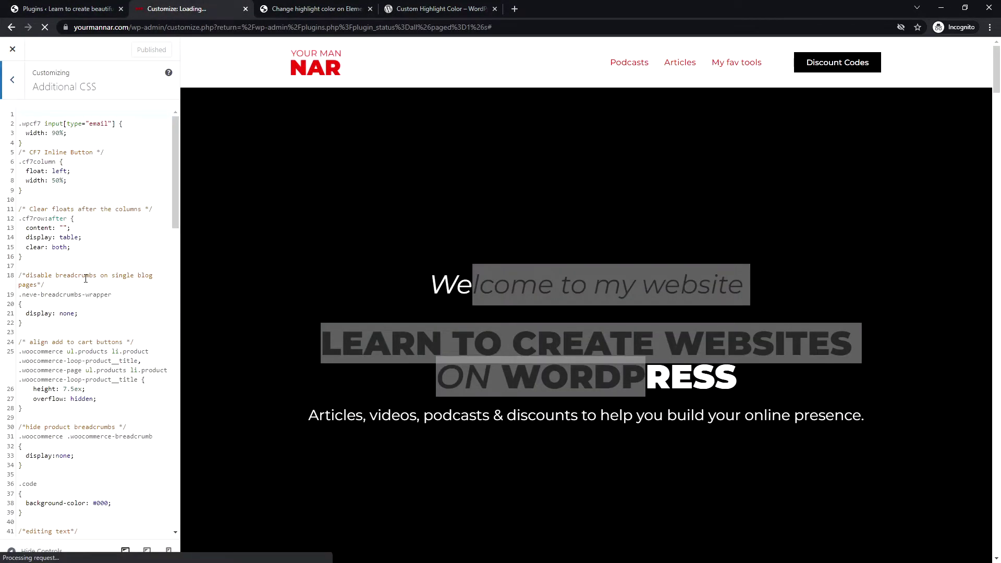
left_click(25, 111)
key("Return")
key("Return")
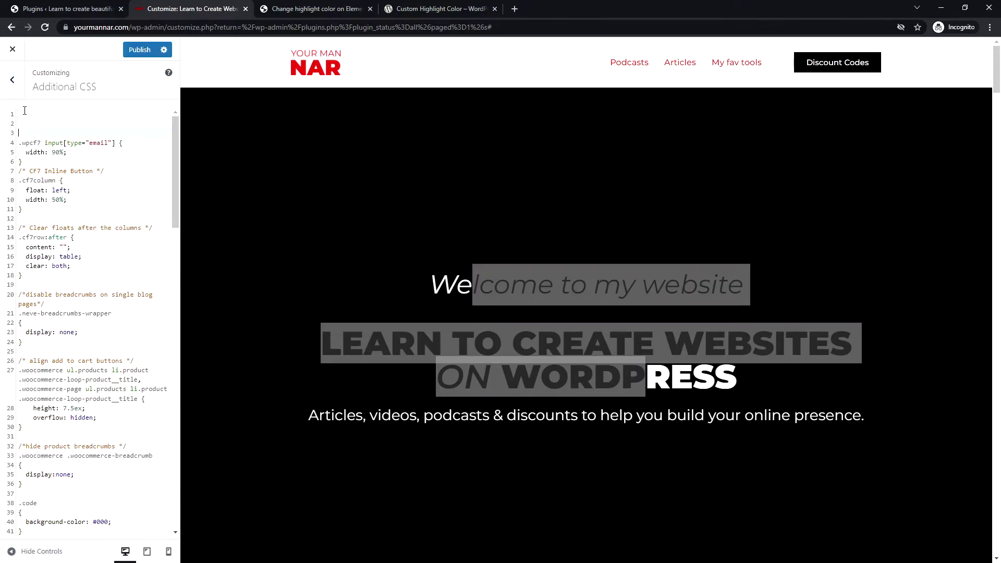
type("::-moz-selection {     background-color: #e91d14;     color: #fff; }  ::selection {     background-color: #e91d14;     color: #fff; }")
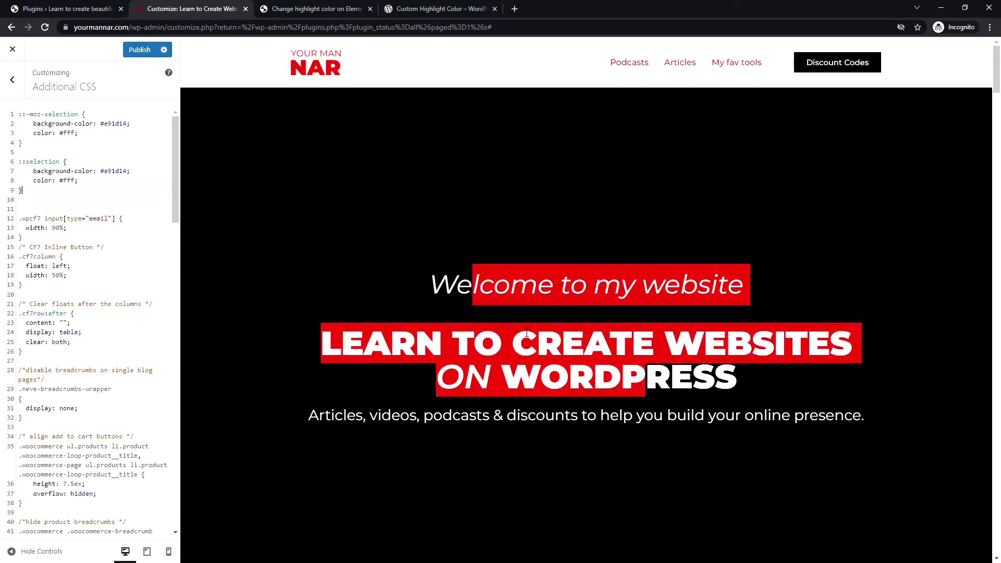
Change both selection rules to background-color #fff and color #000
left_click(41, 125)
double_click(113, 124)
type("ffff")
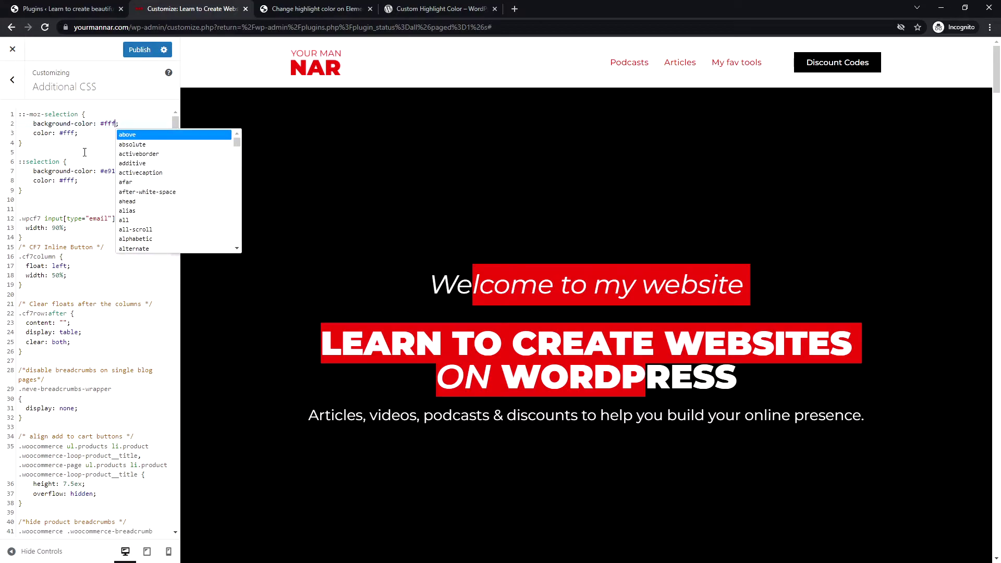
key("BackSpace")
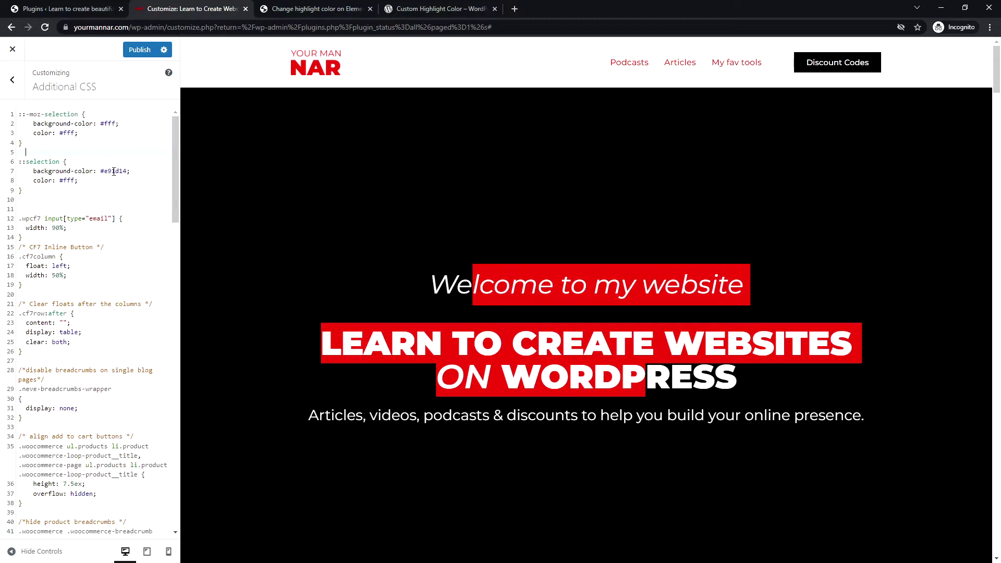
double_click(114, 171)
key("BackSpace")
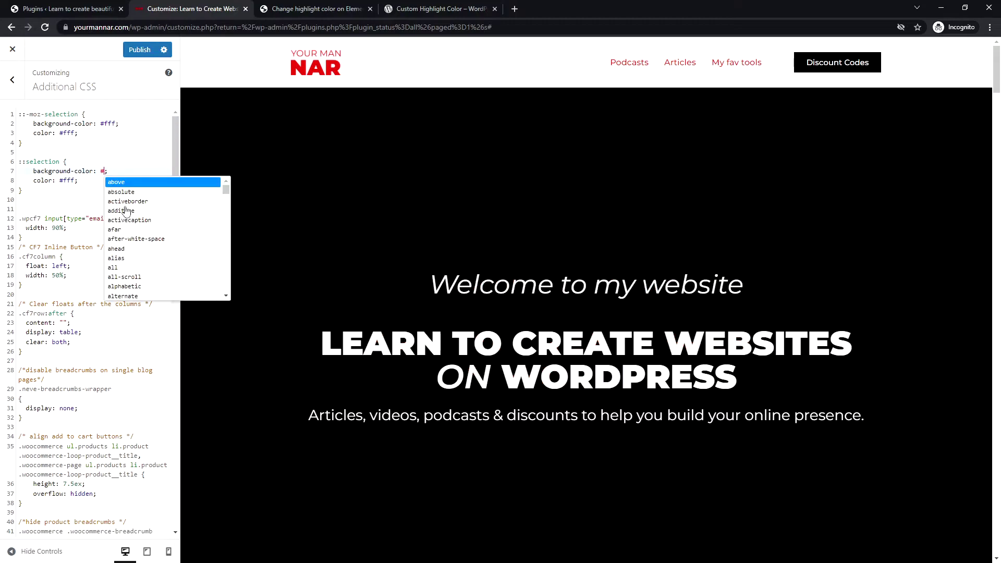
type("fff")
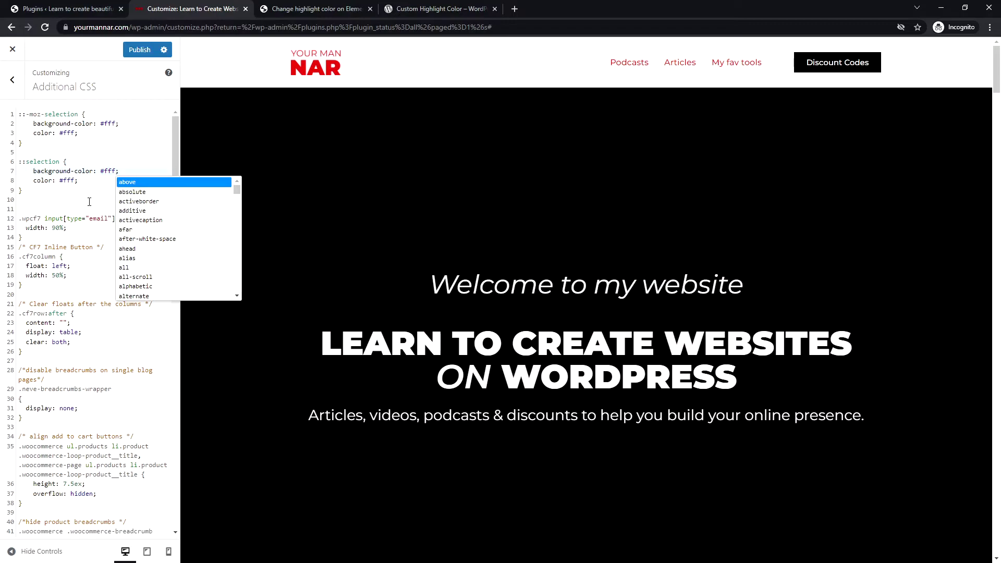
double_click(68, 133)
type("00")
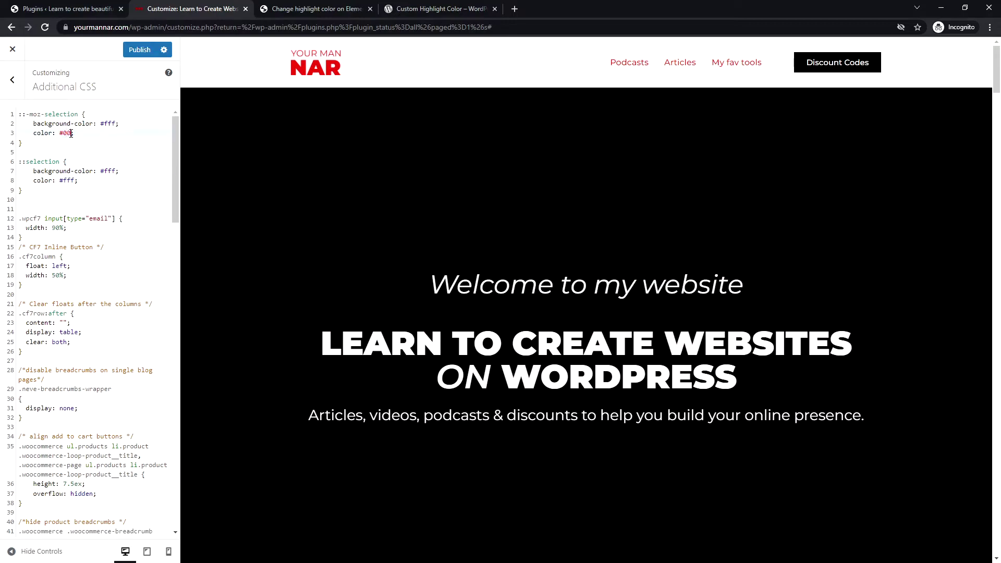
type("0;")
double_click(71, 180)
type("000")
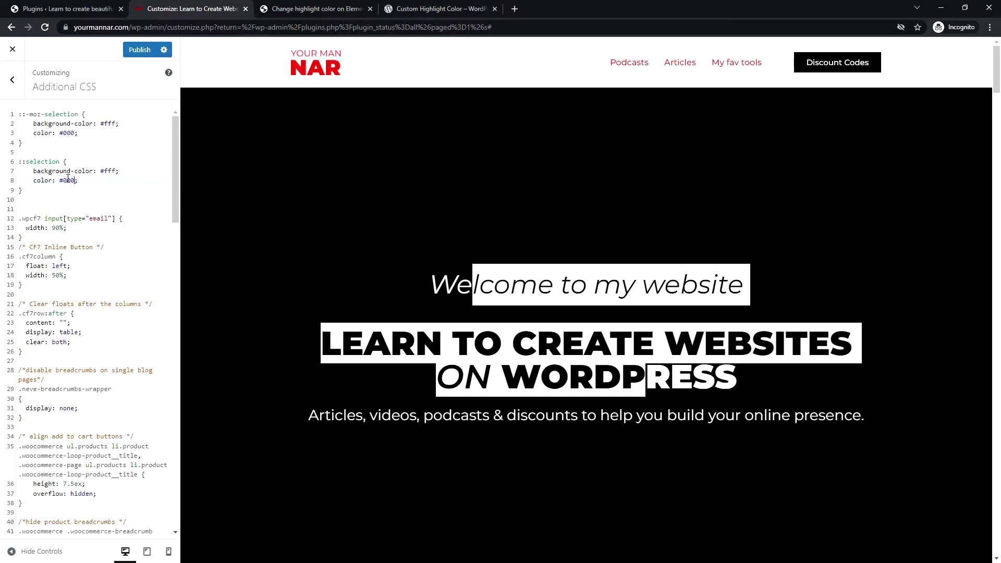
left_click_drag(430, 285, 626, 369)
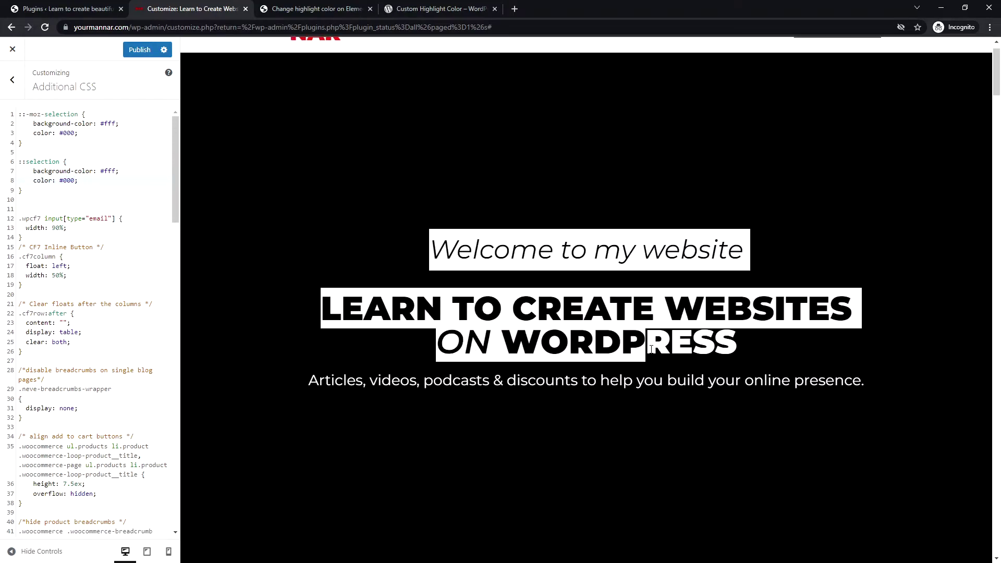
scroll(625, 317, "down", 1)
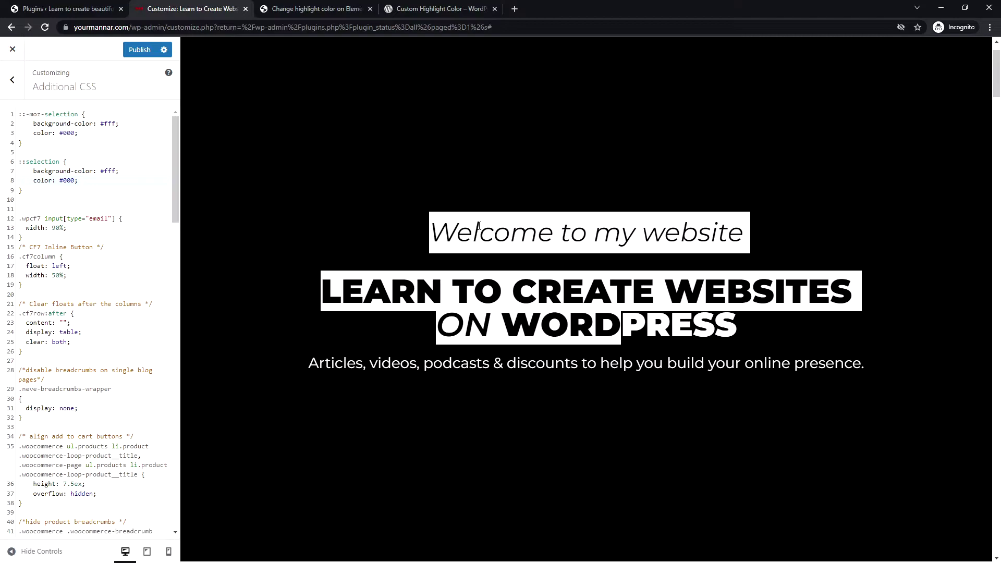
Restore both rules to color #fff and background-color #e91d14, then preview the red highlight
double_click(69, 133)
type("fff")
double_click(69, 180)
type("fff")
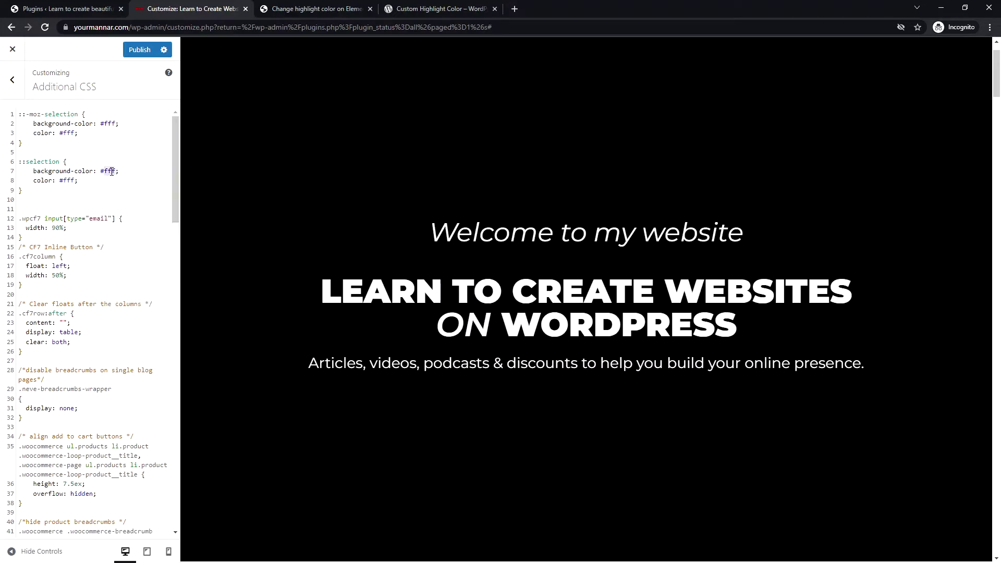
type("e91d14")
double_click(111, 124)
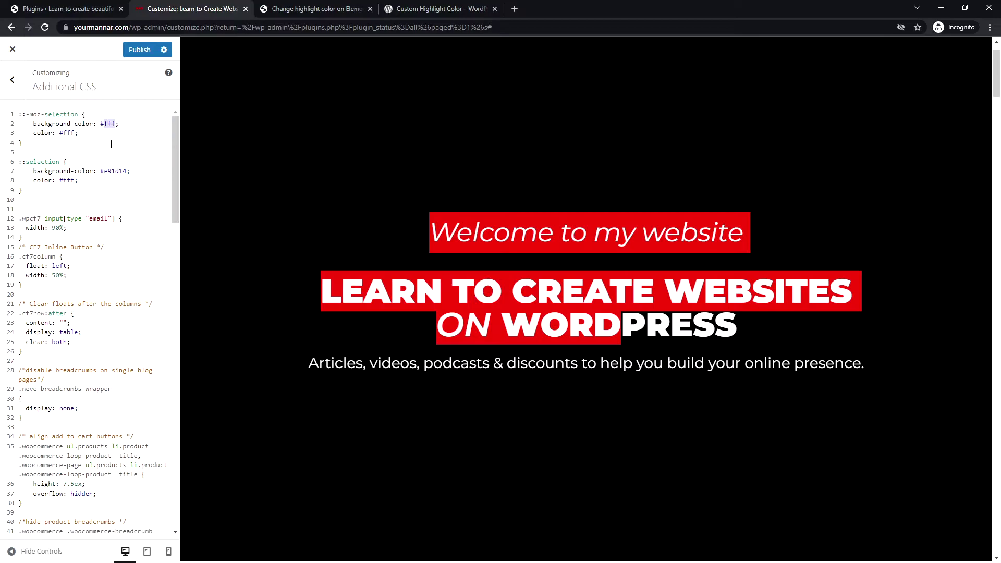
type("e91d14")
left_click(94, 142)
scroll(513, 235, "up", 2)
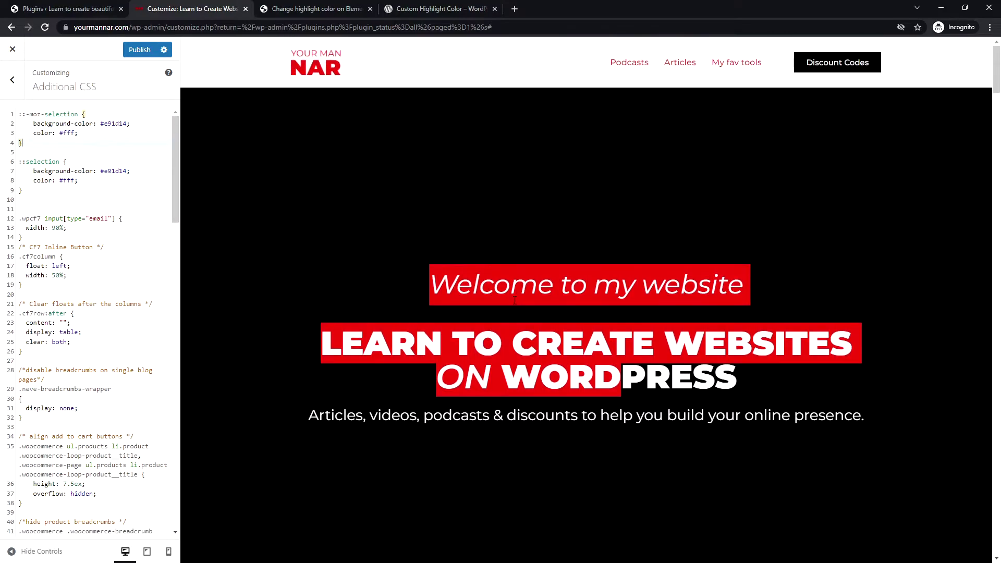
left_click(502, 283)
left_click_drag(431, 284, 567, 342)
scroll(563, 289, "down", 1)
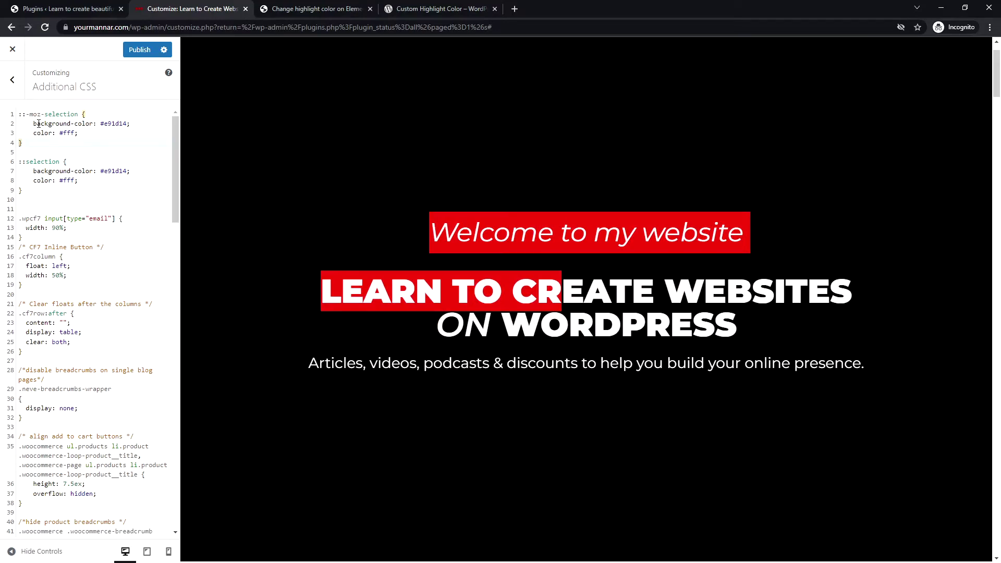
Head the selection CSS with the comment '/* change background highlighted text color */' and publish
key("Return")
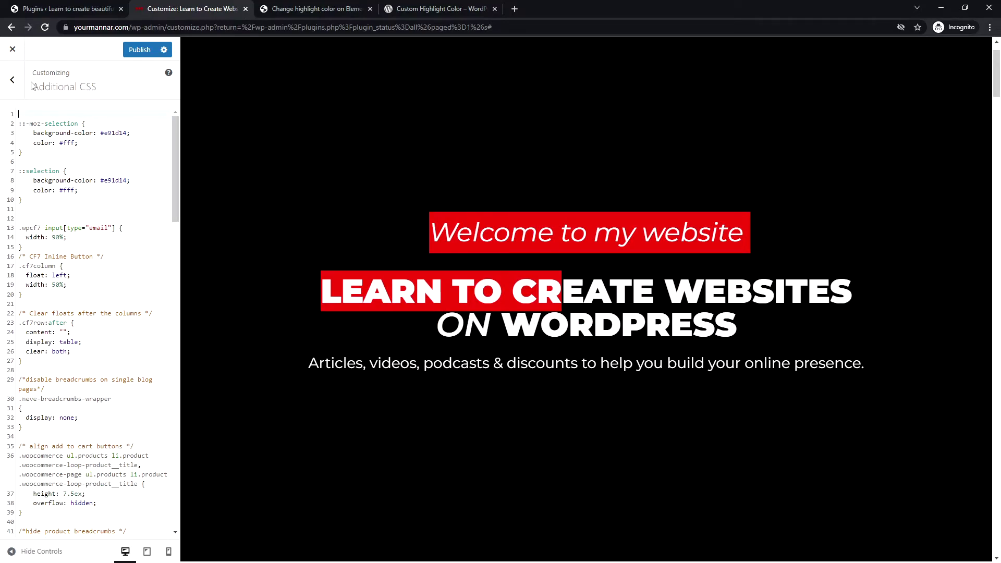
type("/* ")
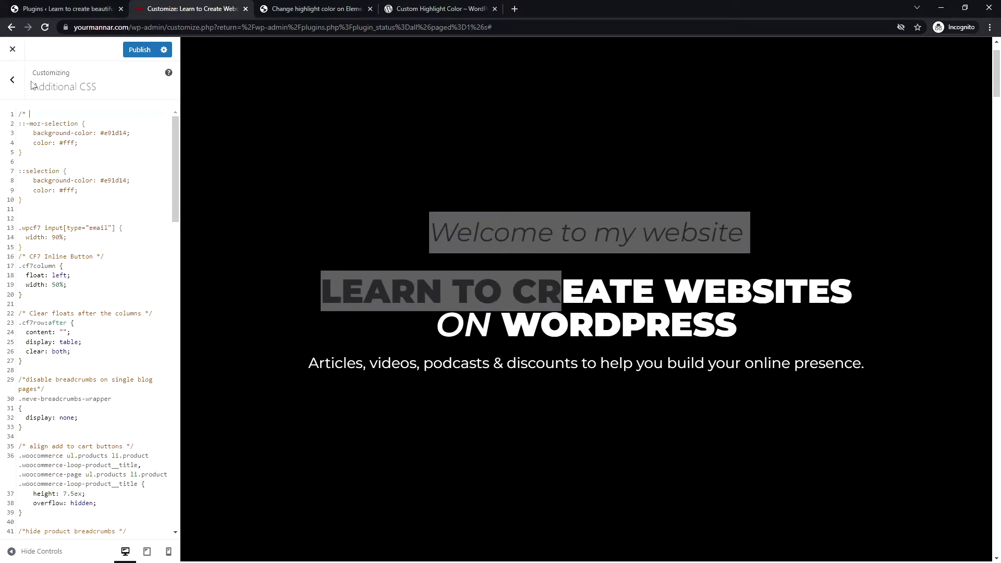
type("change ba")
type("ckground highlighted")
type(" text color ")
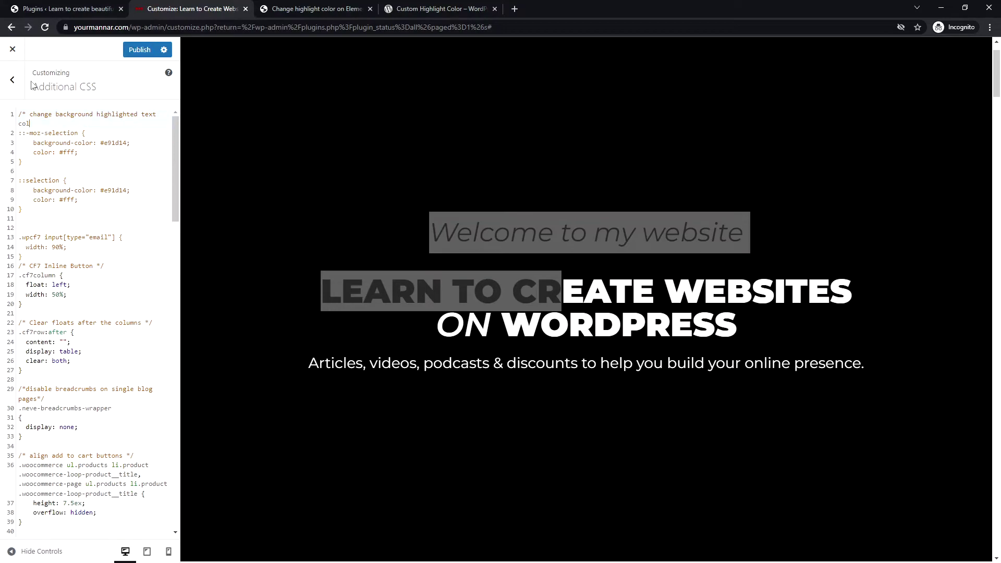
type("*/")
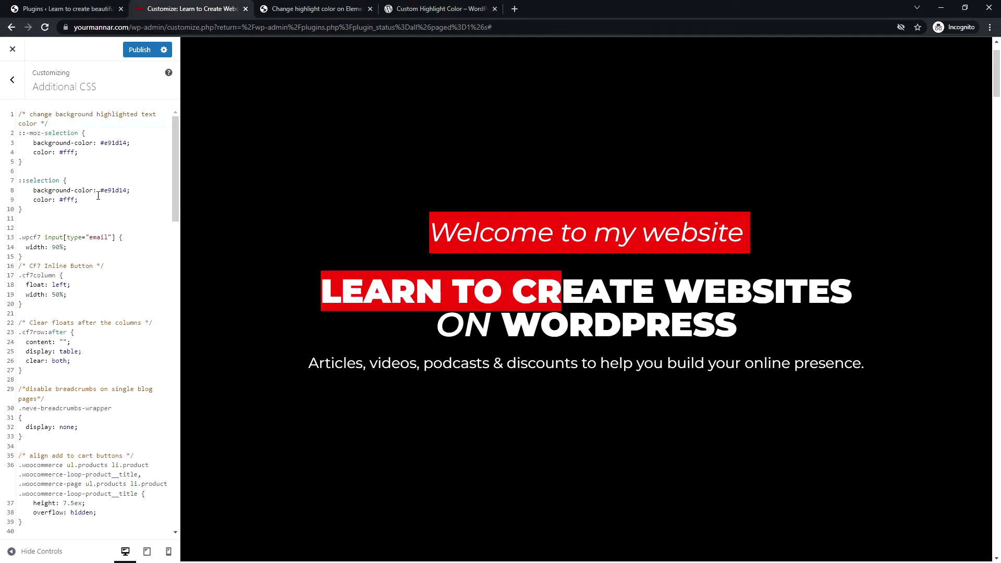
left_click(140, 50)
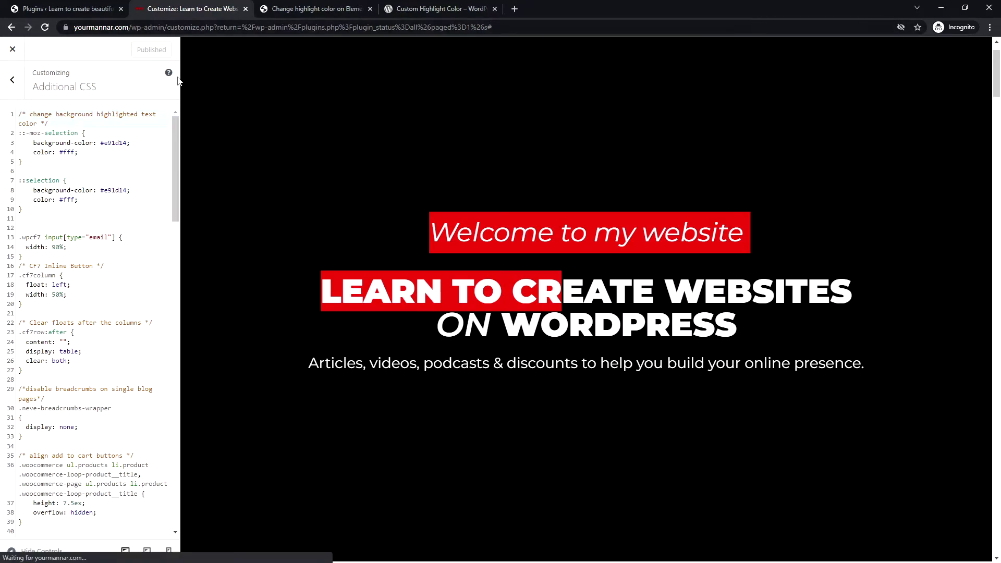
Select the CSS code lines in the highlight-colour blog post to show the red-and-white highlight
left_click(286, 6)
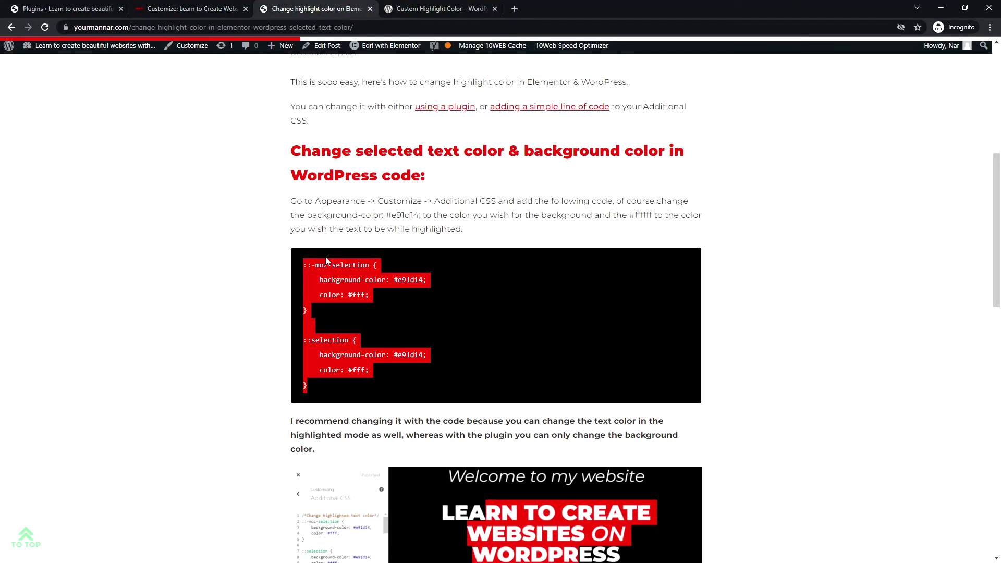
scroll(317, 247, "up", 3)
scroll(317, 246, "up", 3)
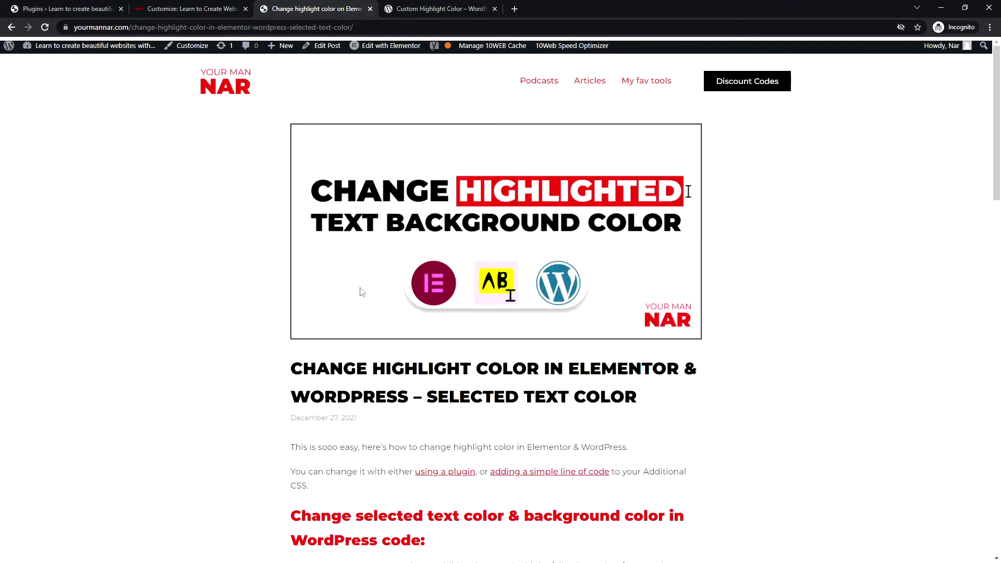
scroll(371, 372, "down", 1)
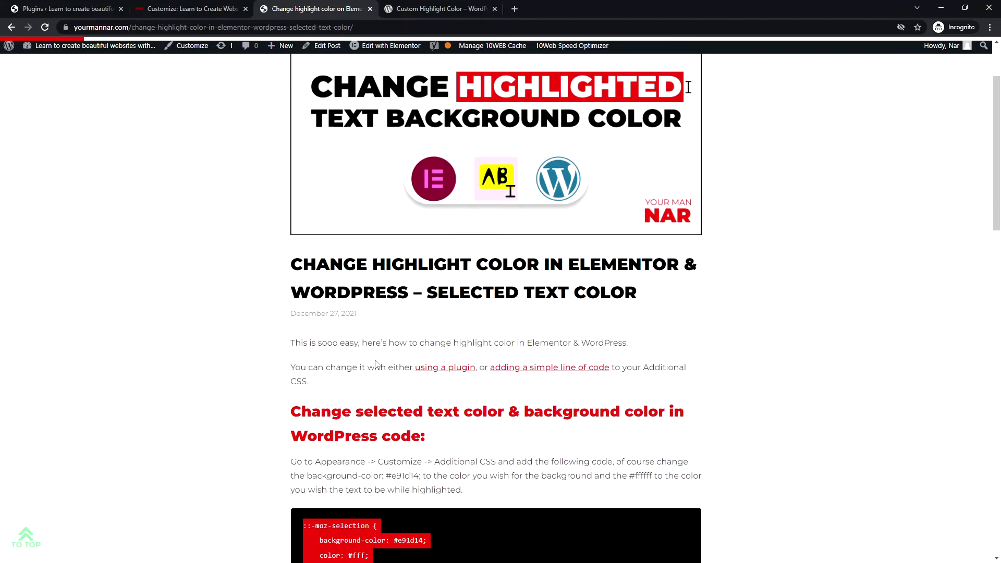
scroll(376, 358, "down", 2)
scroll(353, 345, "down", 2)
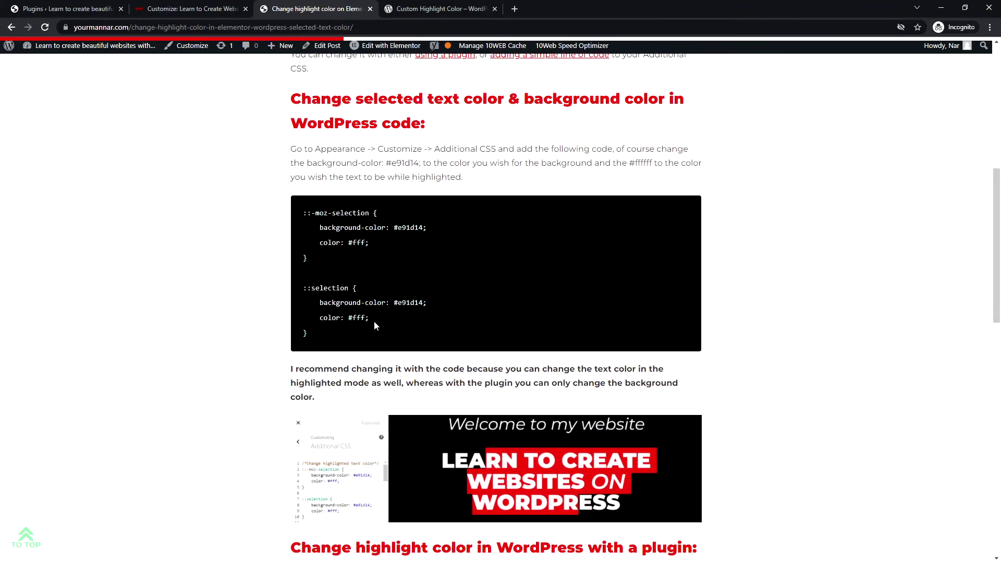
mouse_move(428, 301)
left_mouse_down()
mouse_move(327, 229)
mouse_move(330, 343)
mouse_move(287, 223)
left_mouse_up()
left_click(327, 229)
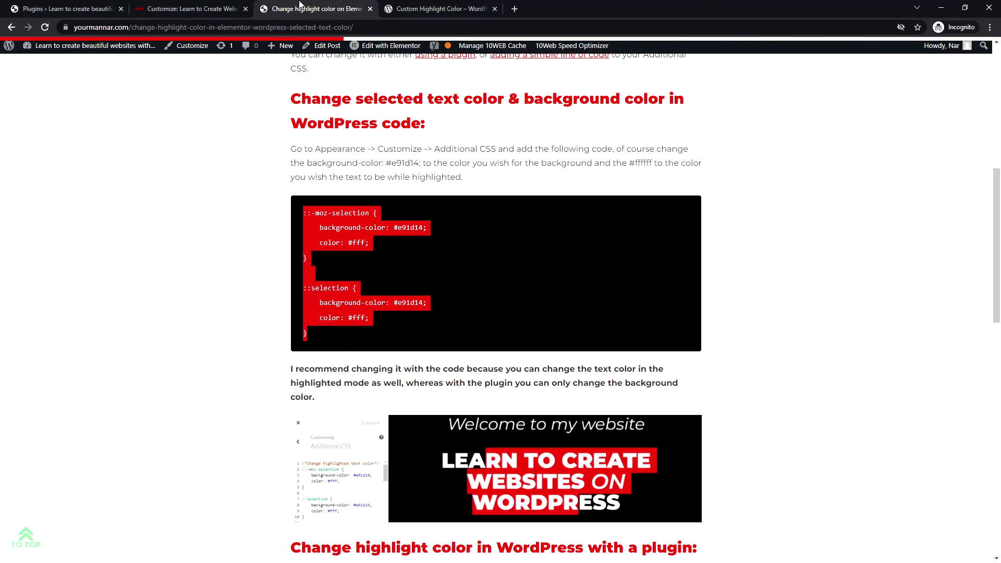